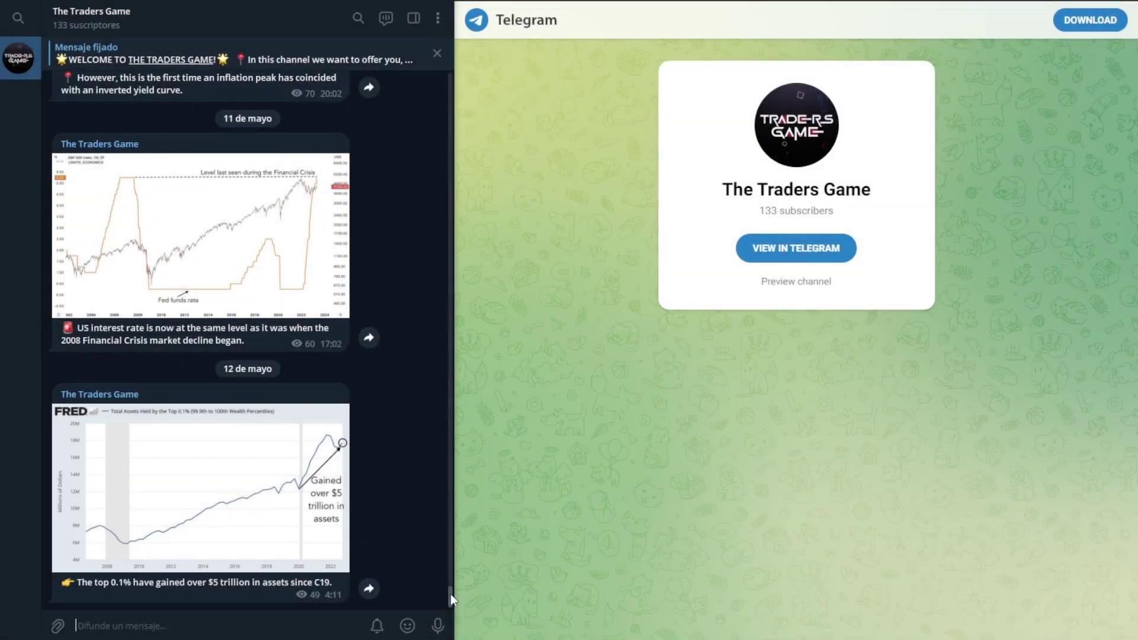
Look through the Traders Game channel posts and the exchange offers on the tradingbonus promotions page.
left_click_drag(450, 599, 450, 520)
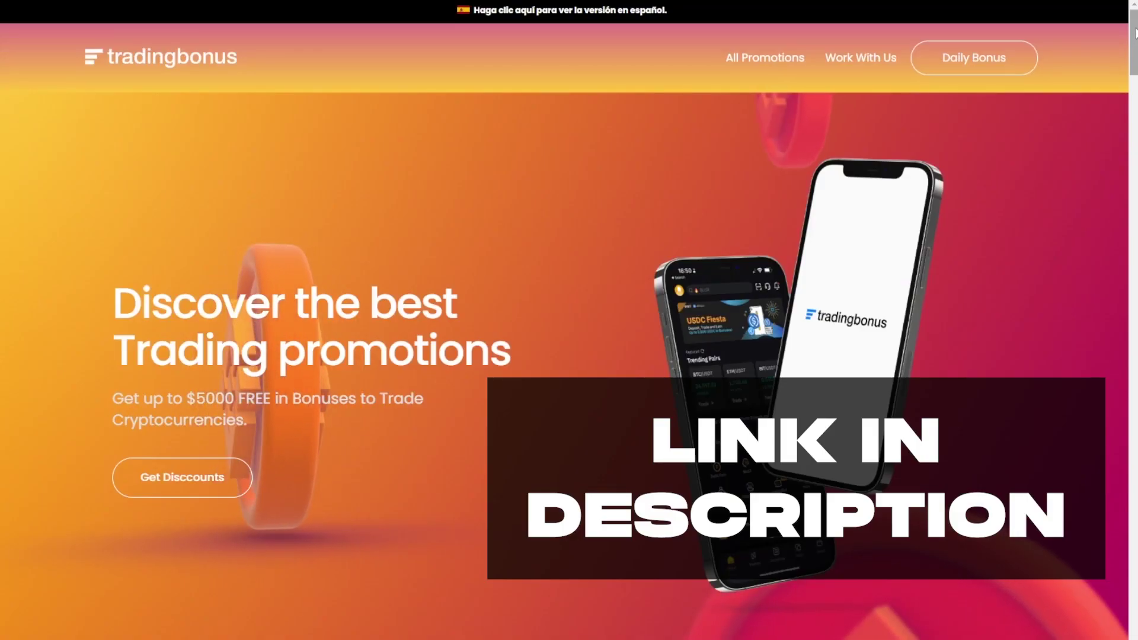
scroll(569, 320, "down", 6)
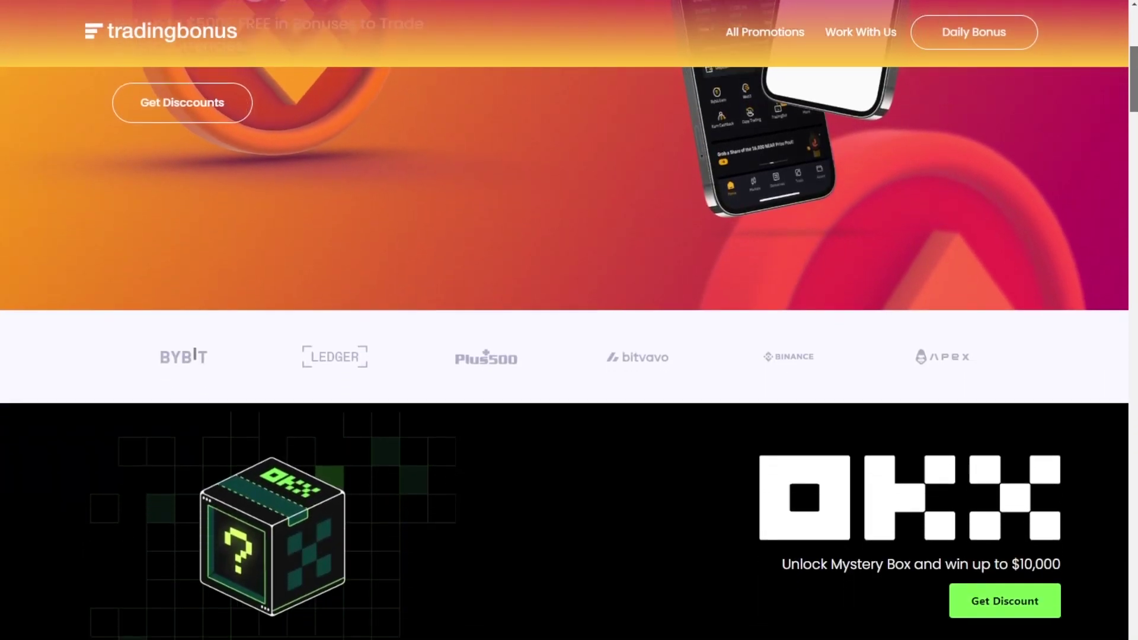
left_click_drag(1135, 60, 1135, 594)
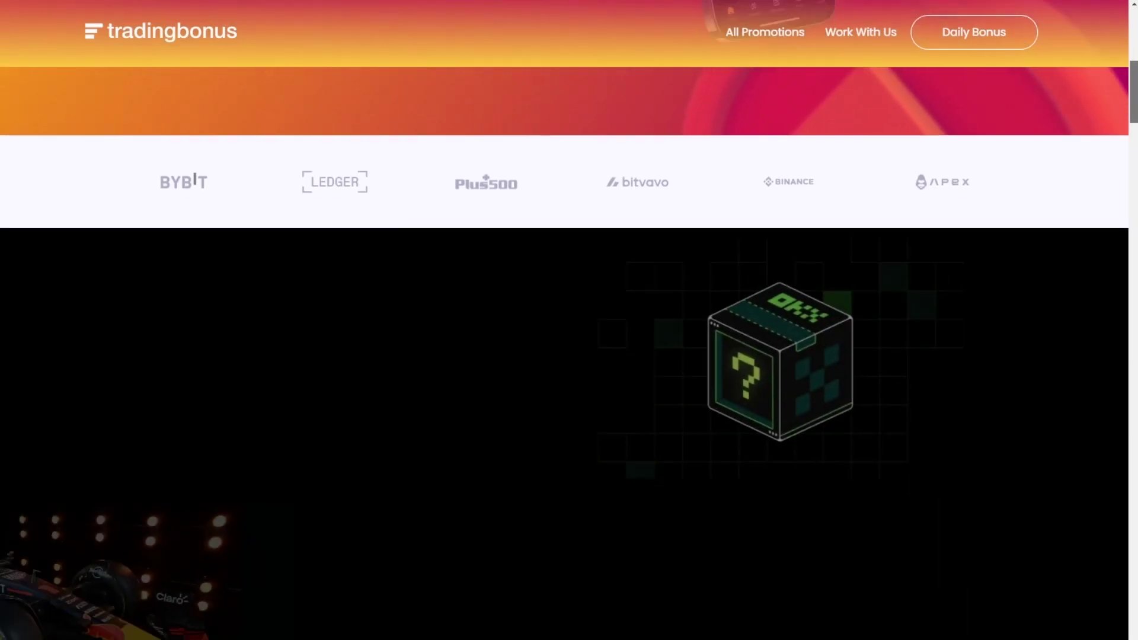
scroll(569, 320, "down", 6)
scroll(569, 320, "down", 6)
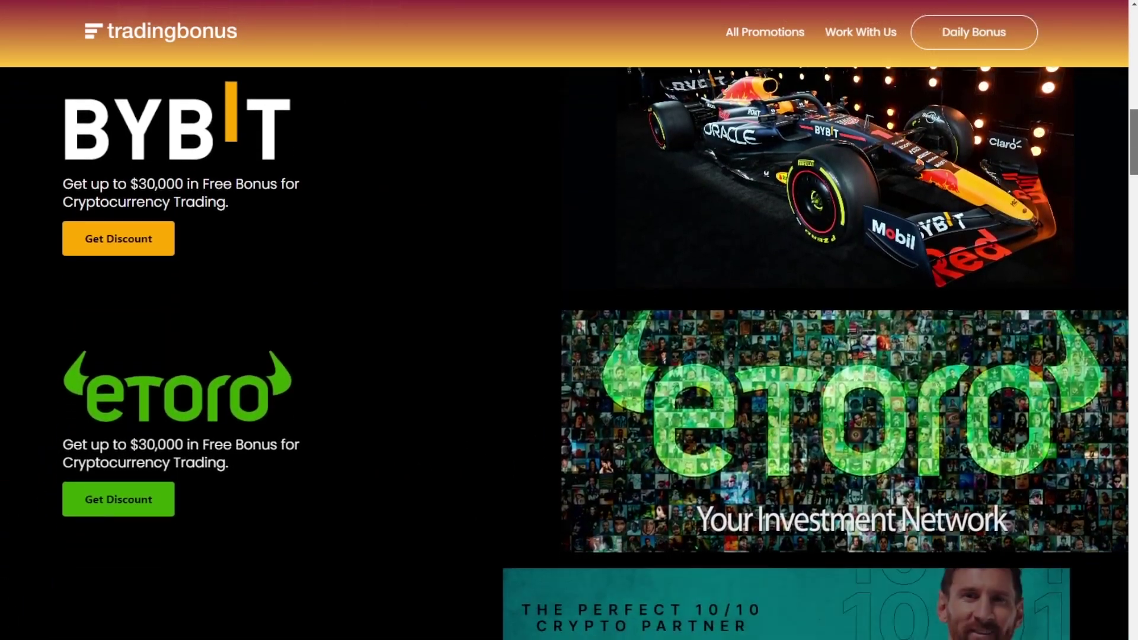
scroll(569, 320, "down", 2)
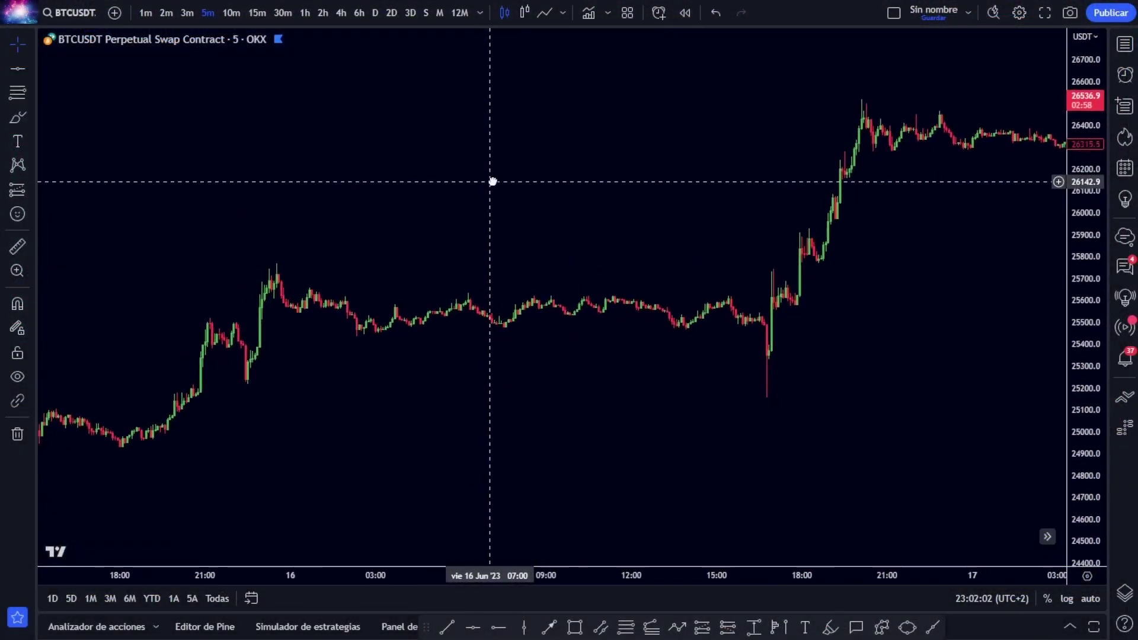
Add the favourite QQE MOD indicator to the 5-minute BTCUSDT chart.
left_click_drag(490, 180, 688, 148)
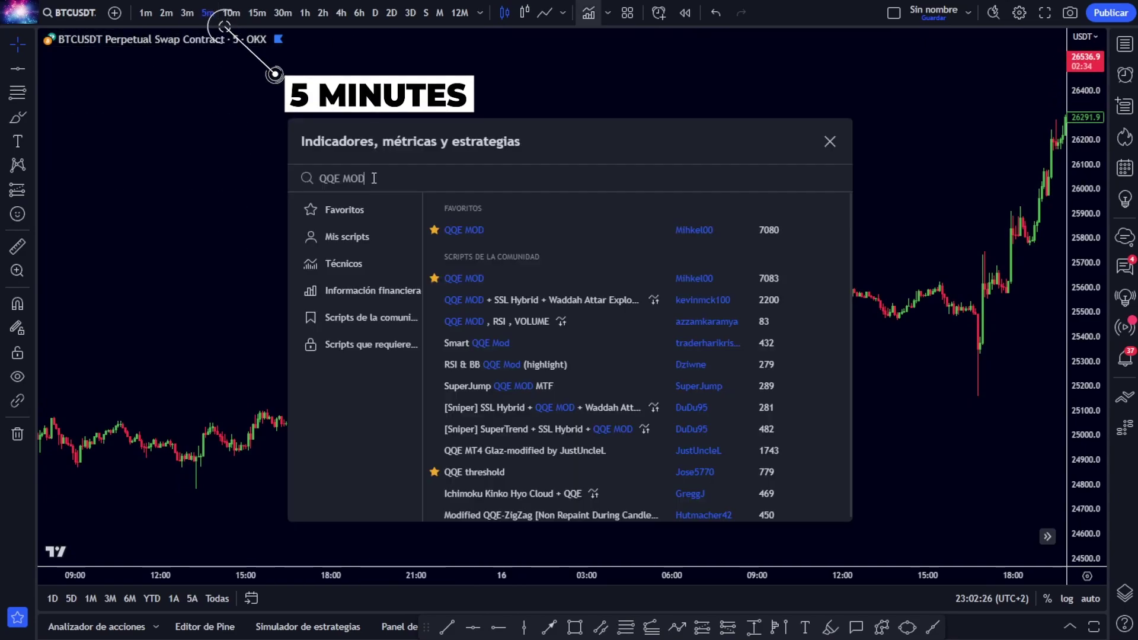
left_click_drag(365, 179, 335, 178)
left_click(461, 232)
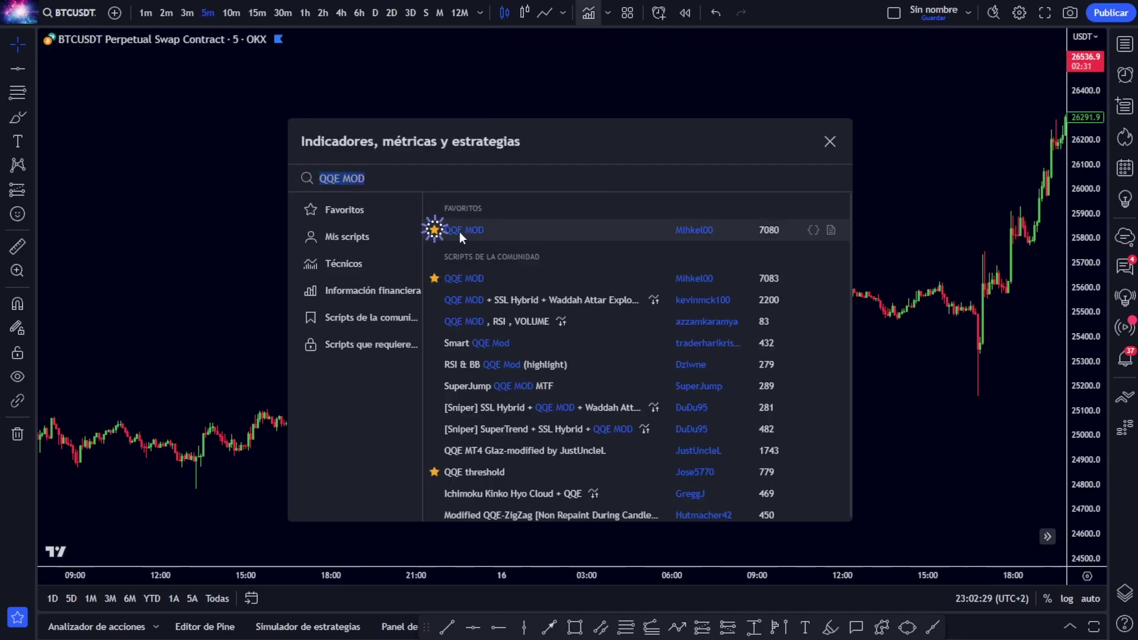
left_click(830, 141)
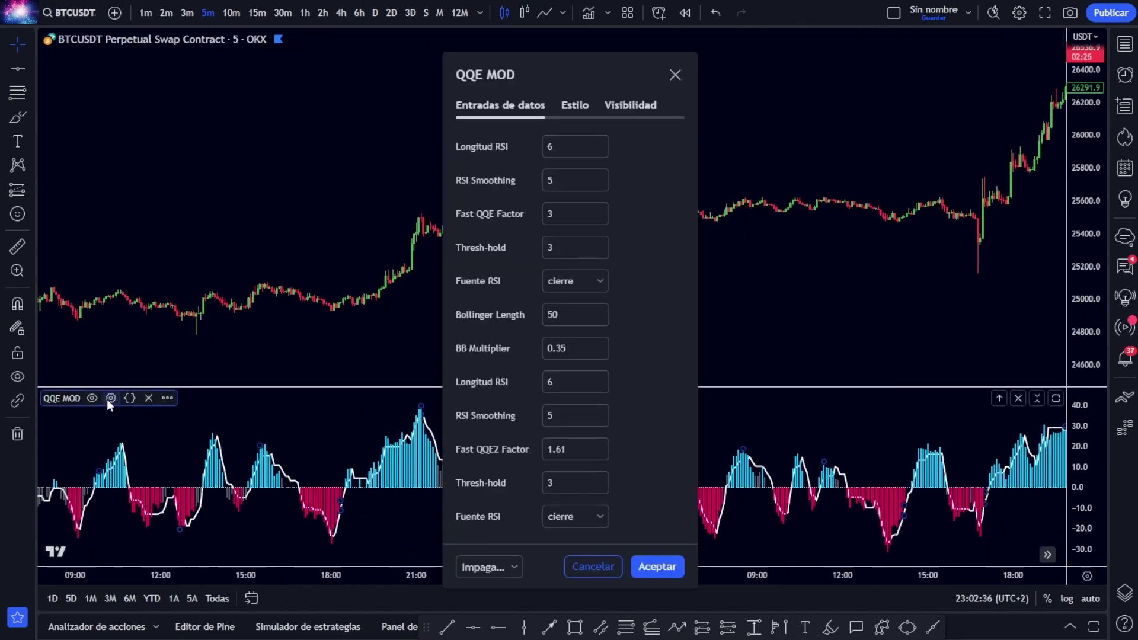
Hide QQE MOD's Histo2, QQE Up and QQE Down plots, along with its price scale labels and status line values.
left_click(111, 398)
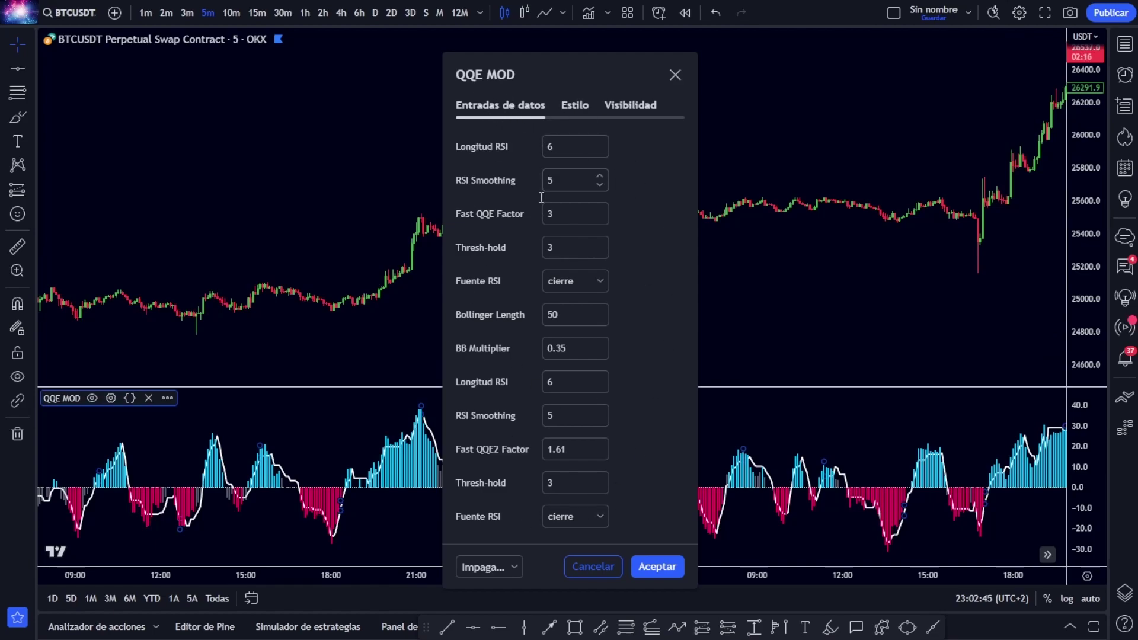
left_click(569, 102)
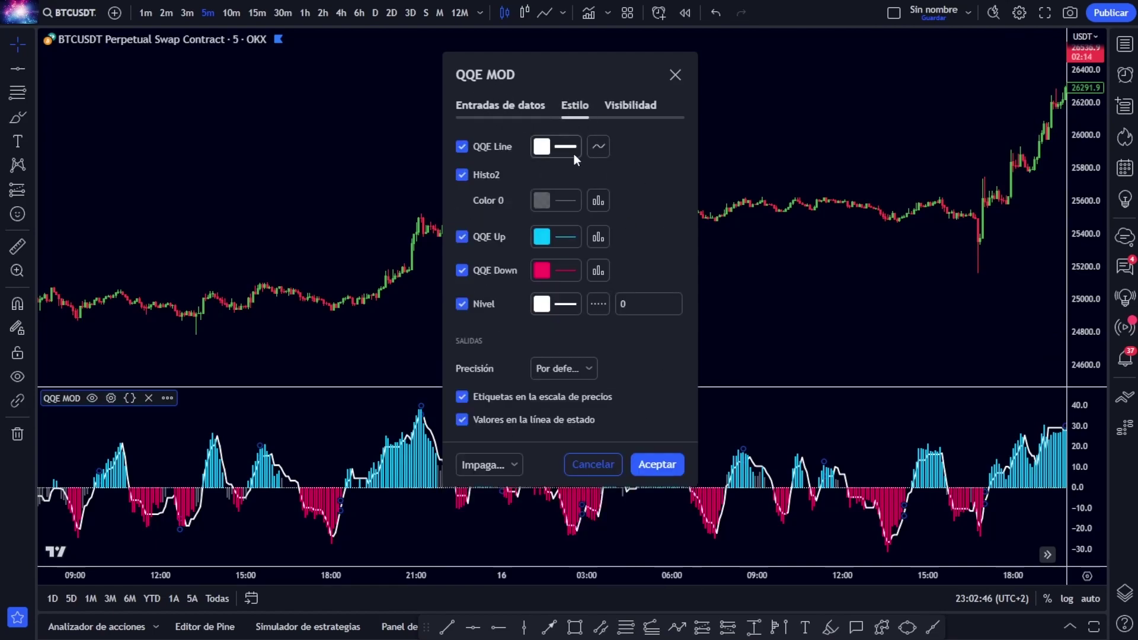
left_click(466, 236)
left_click(463, 271)
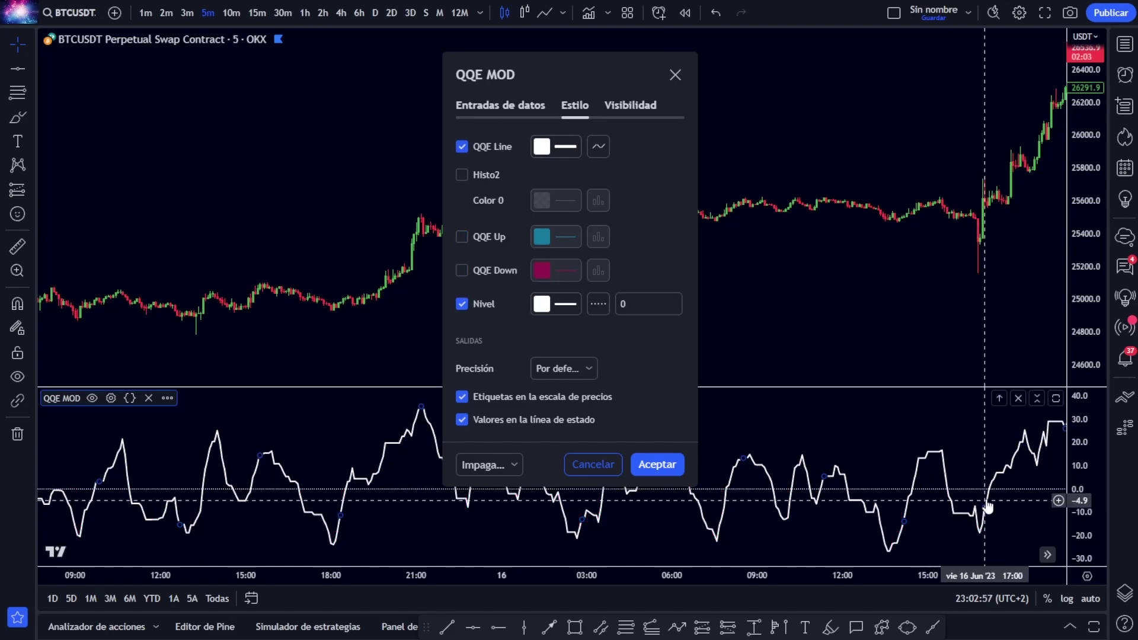
left_click(463, 399)
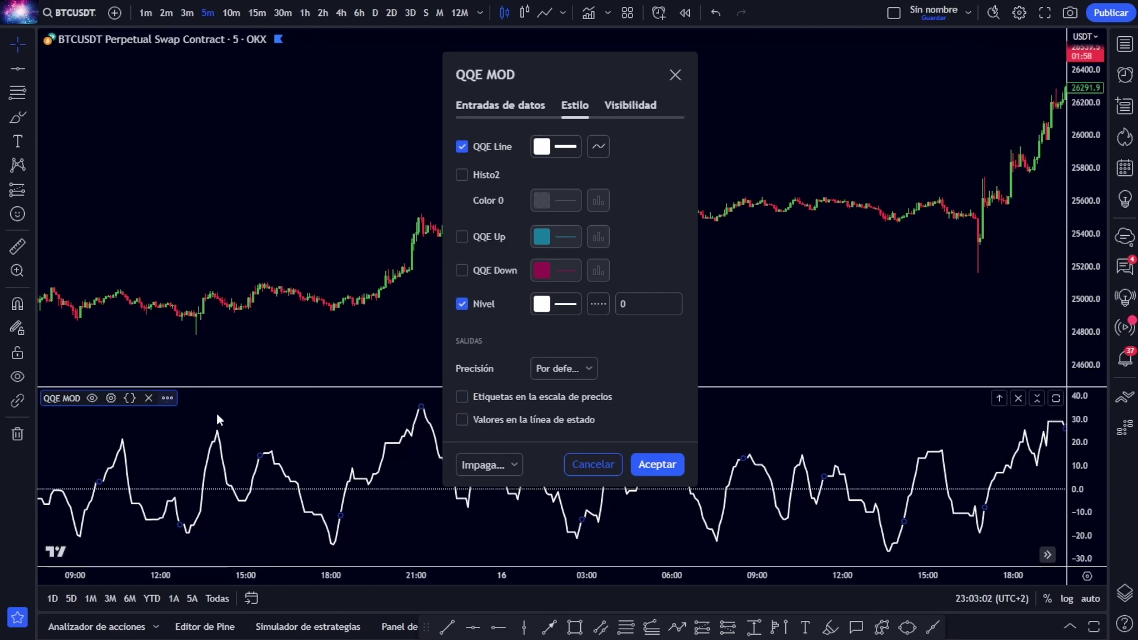
Change the QQE Line colour to yellow and apply the QQE MOD settings.
left_click(555, 147)
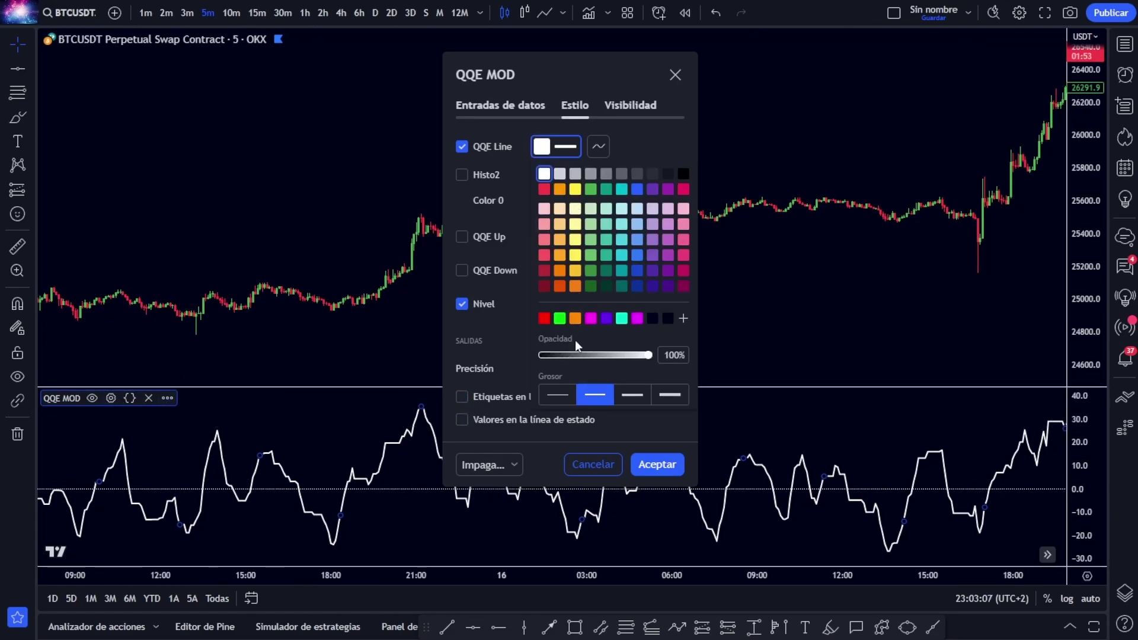
left_click(575, 189)
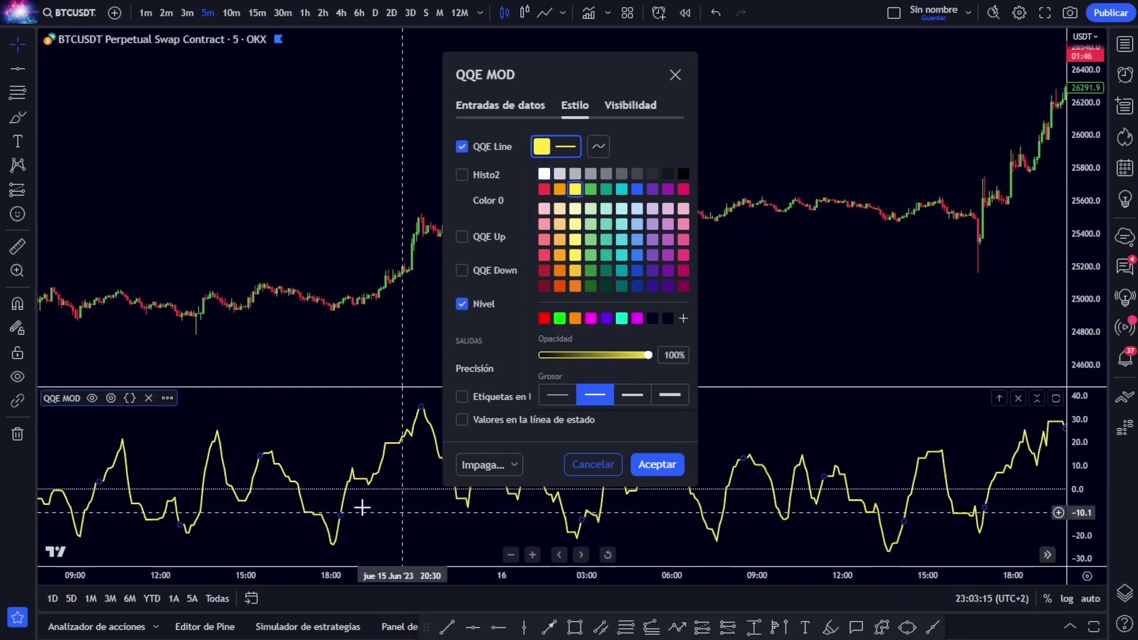
left_click(656, 465)
Add the favourite Trend Magic indicator to the BTCUSDT chart.
left_click_drag(490, 305, 652, 307)
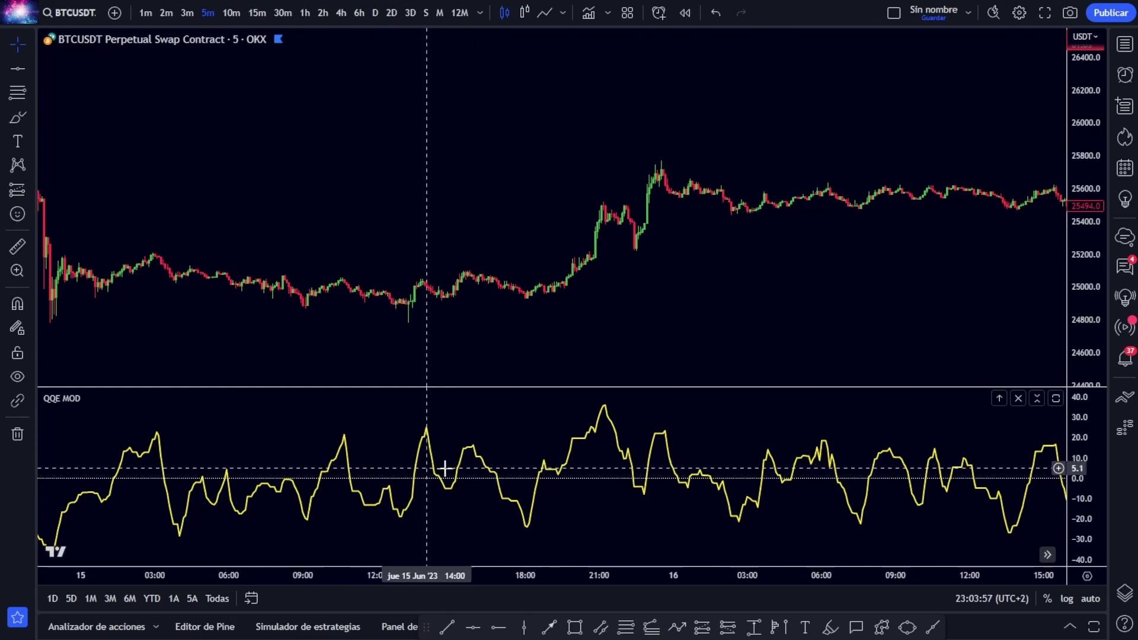
left_click_drag(530, 337, 618, 328)
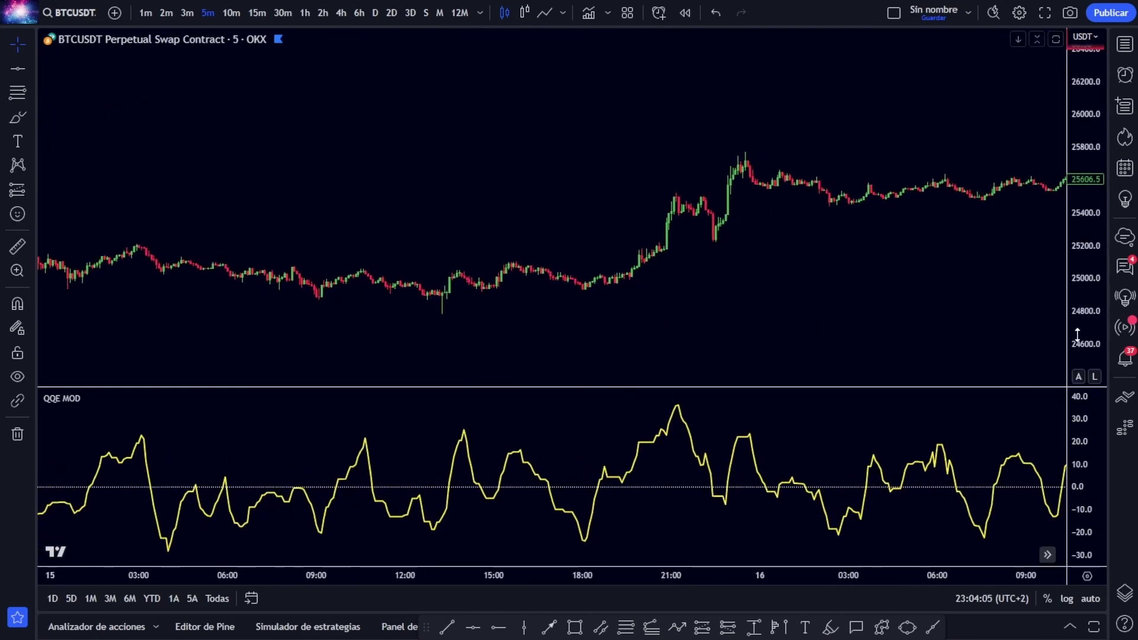
left_click_drag(1077, 336, 1077, 324)
scroll(671, 326, "up", 2)
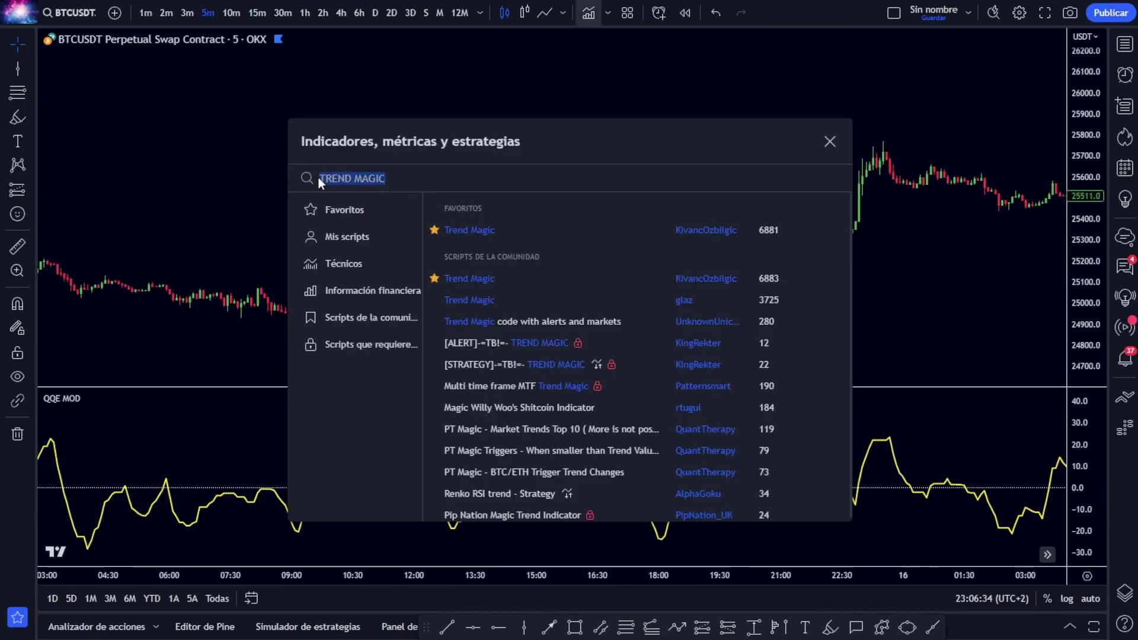
left_click(470, 230)
left_click(830, 142)
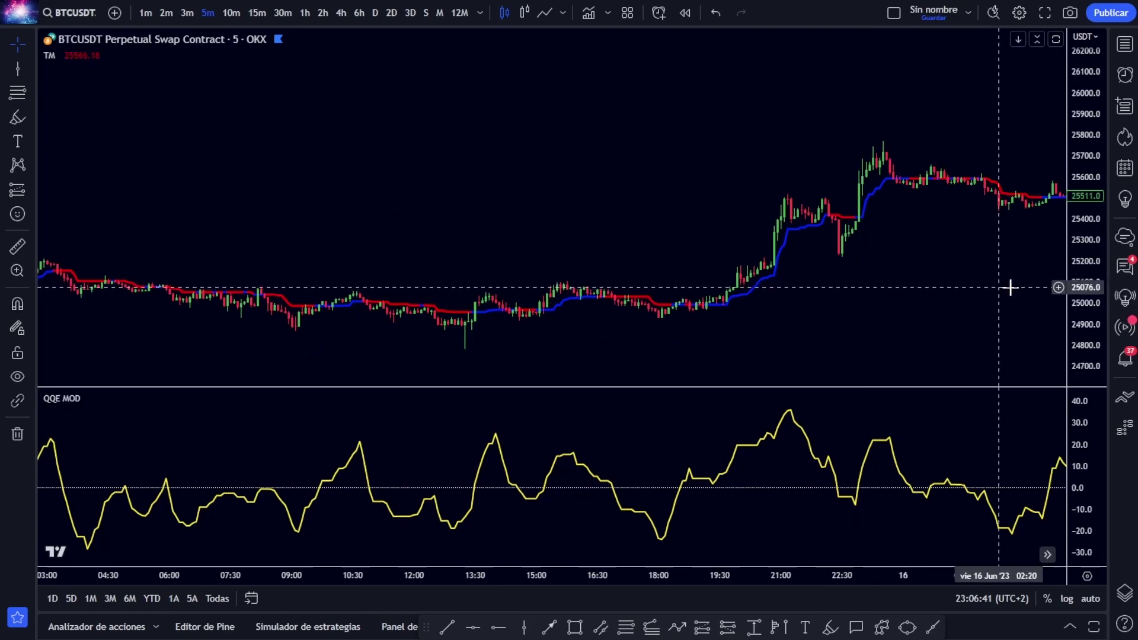
Set Color 0 of the Trend Magic line to bright green.
left_click(91, 57)
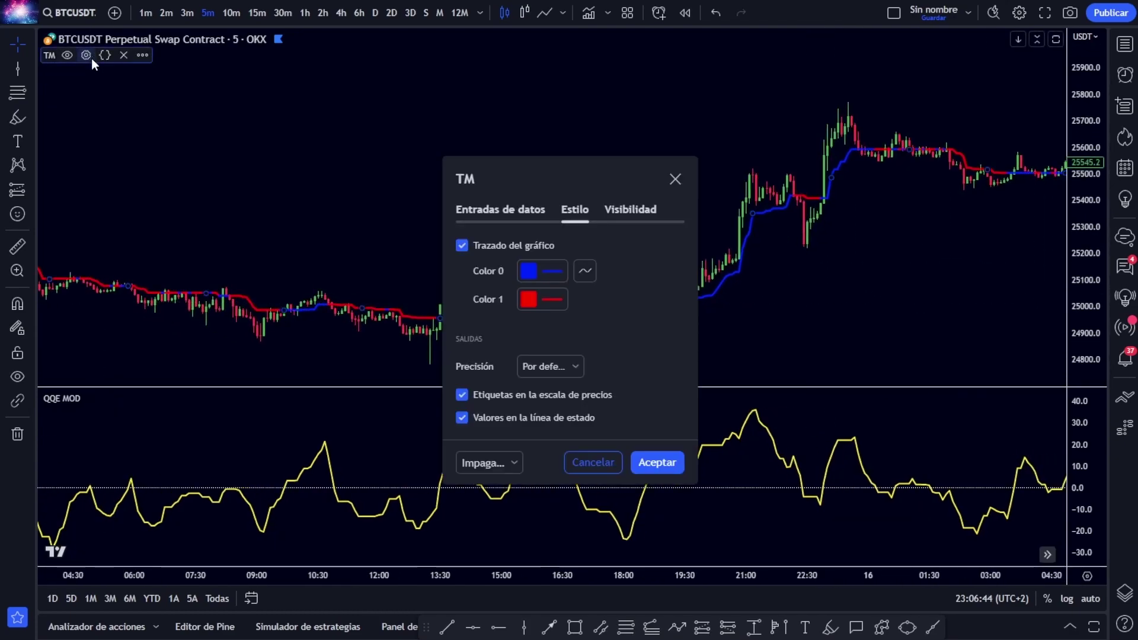
left_click(538, 273)
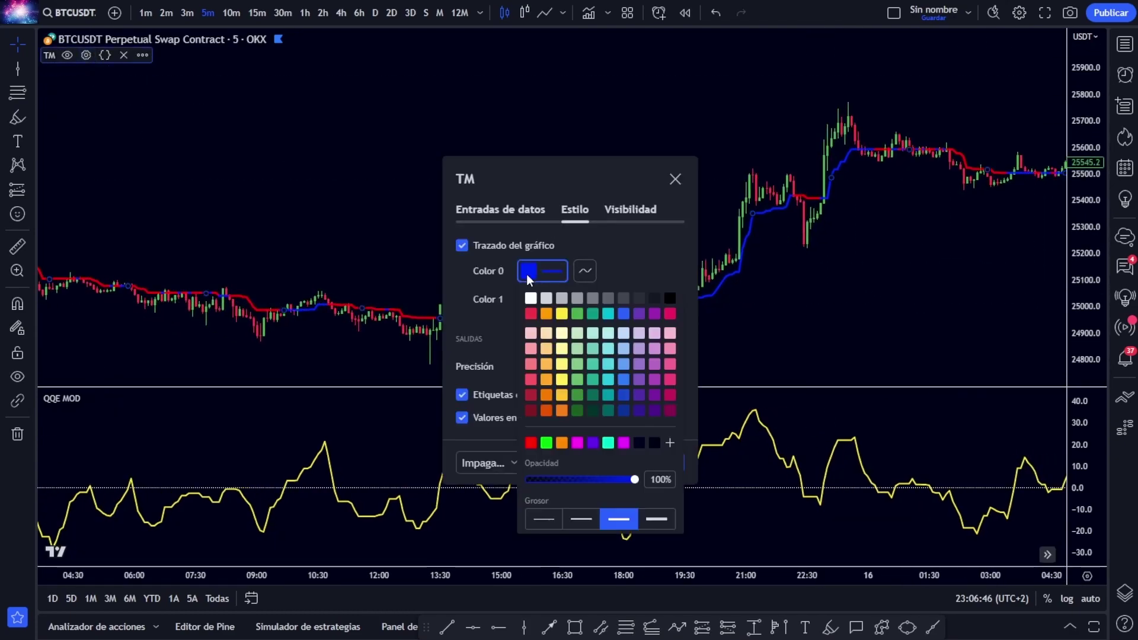
left_click(546, 443)
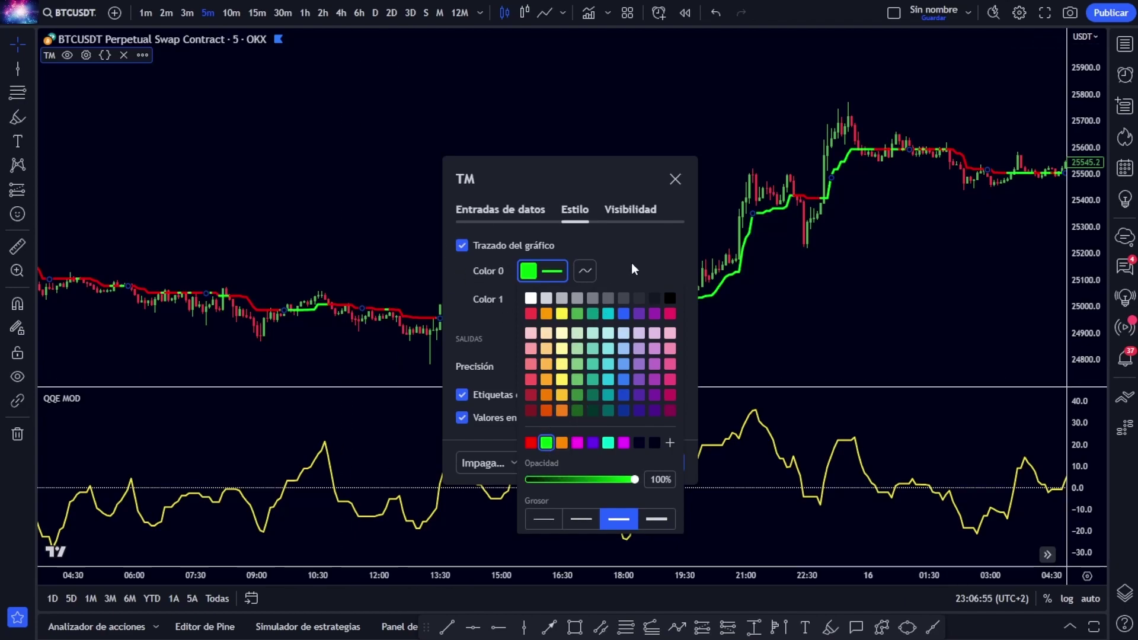
left_click(632, 265)
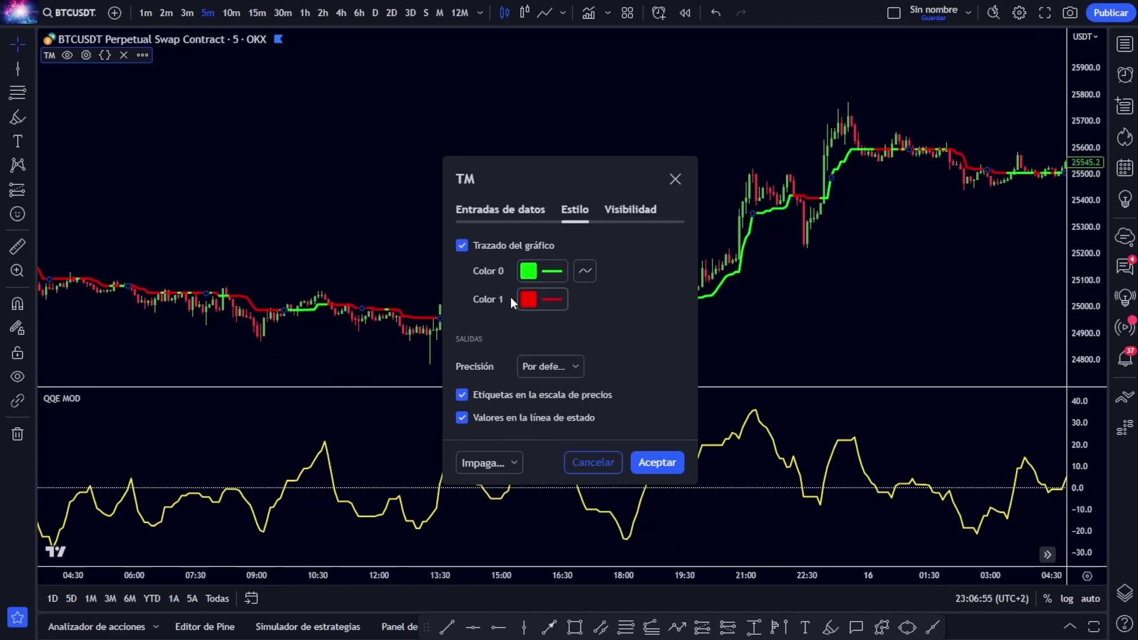
Set Trend Magic's CCI period to 50 and apply its settings.
left_click(511, 211)
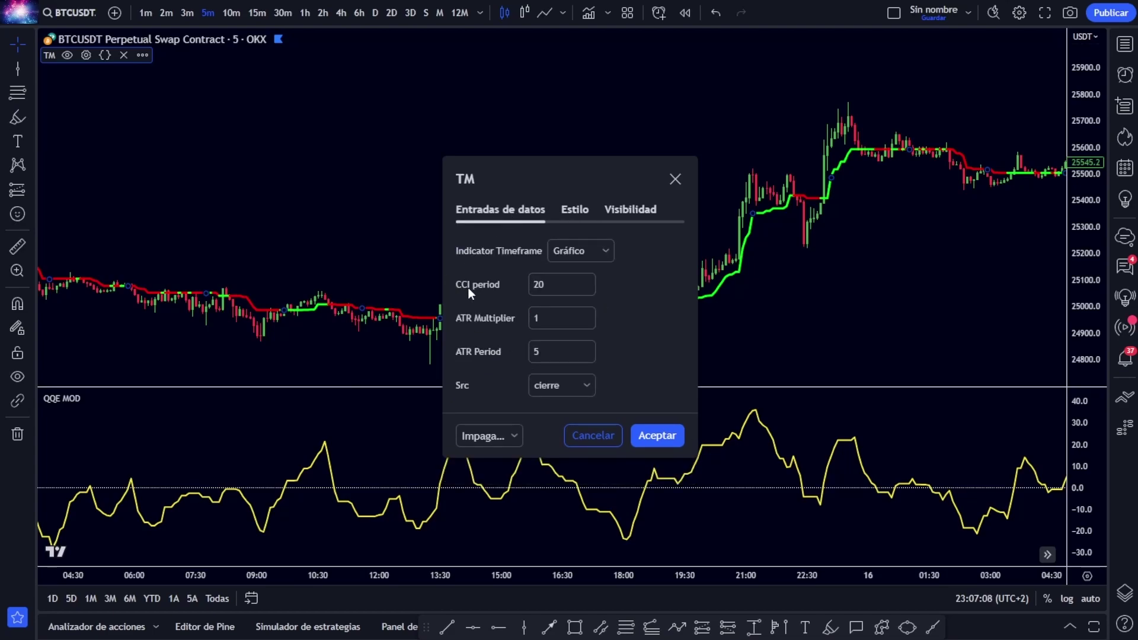
left_click(536, 284)
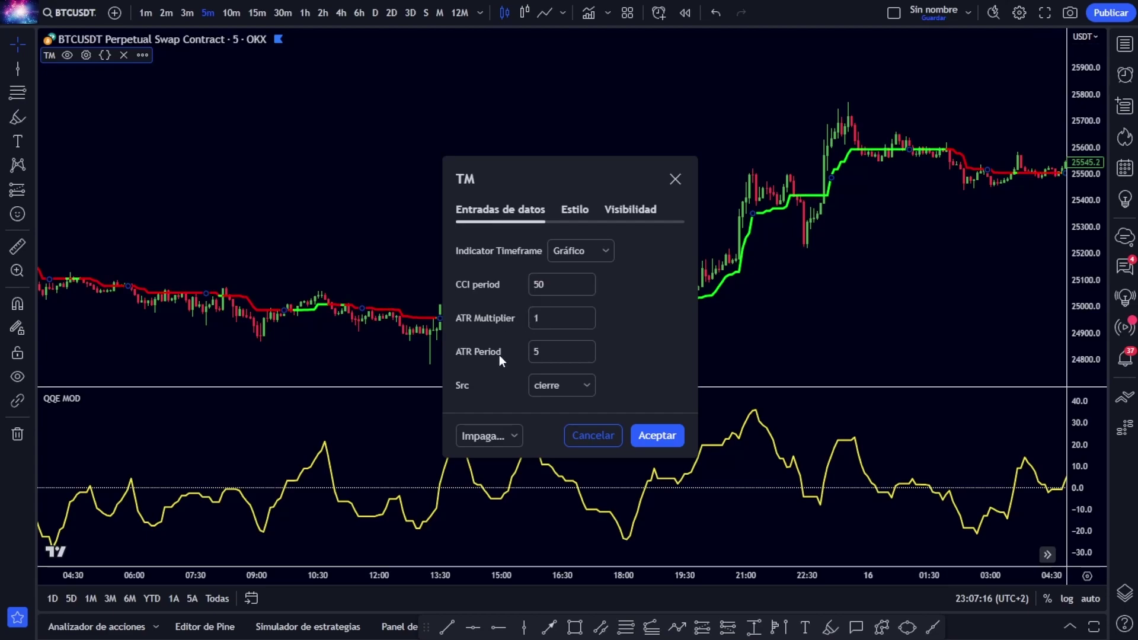
left_click(586, 347)
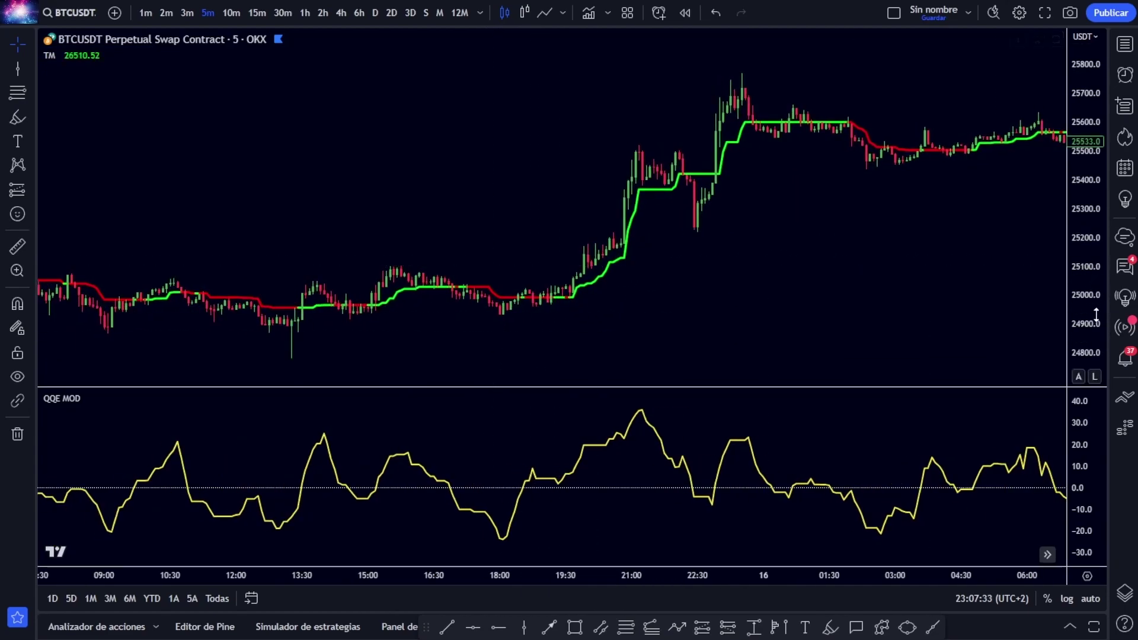
Add the favourite SSL Hybrid indicator to the BTCUSDT chart.
left_click_drag(1096, 314, 1096, 272)
left_click_drag(677, 316, 703, 277)
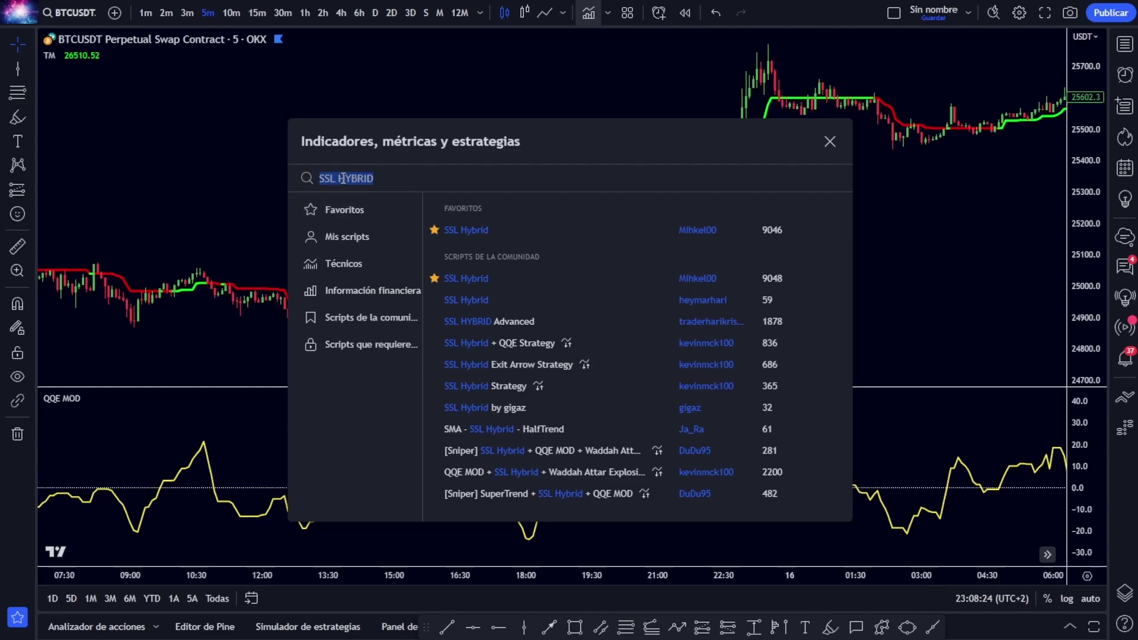
left_click(433, 231)
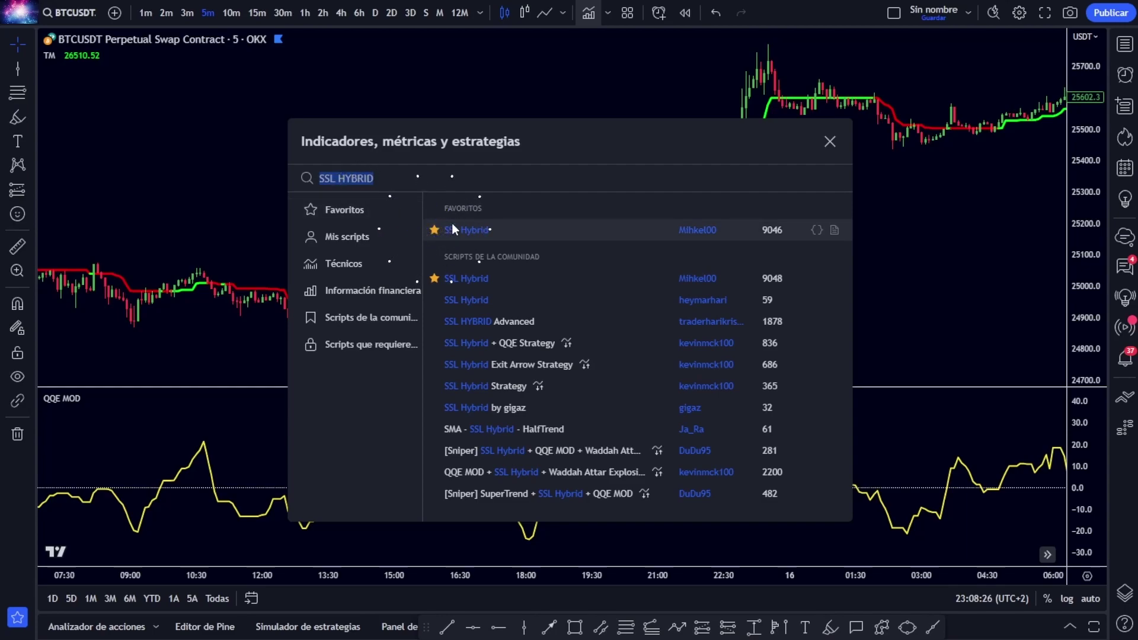
left_click(829, 141)
Hide SSL Hybrid's Candle Size > 1xATR, Exit Arrows, SSL1 and Bar Color plots, keeping MA Baseline enabled.
double_click(474, 73)
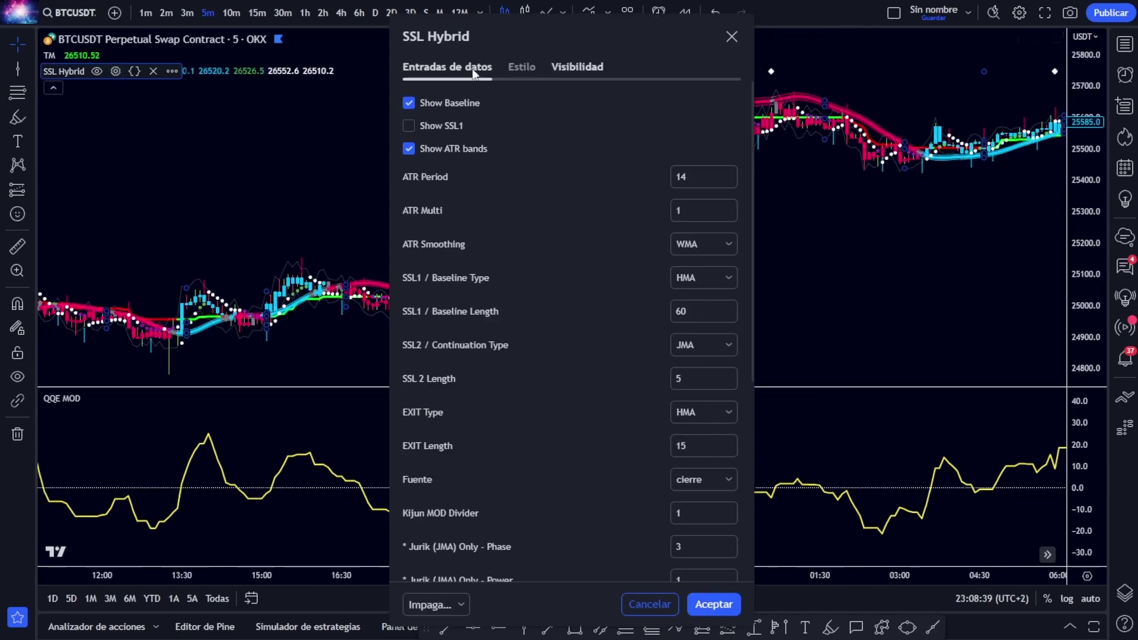
left_click(523, 68)
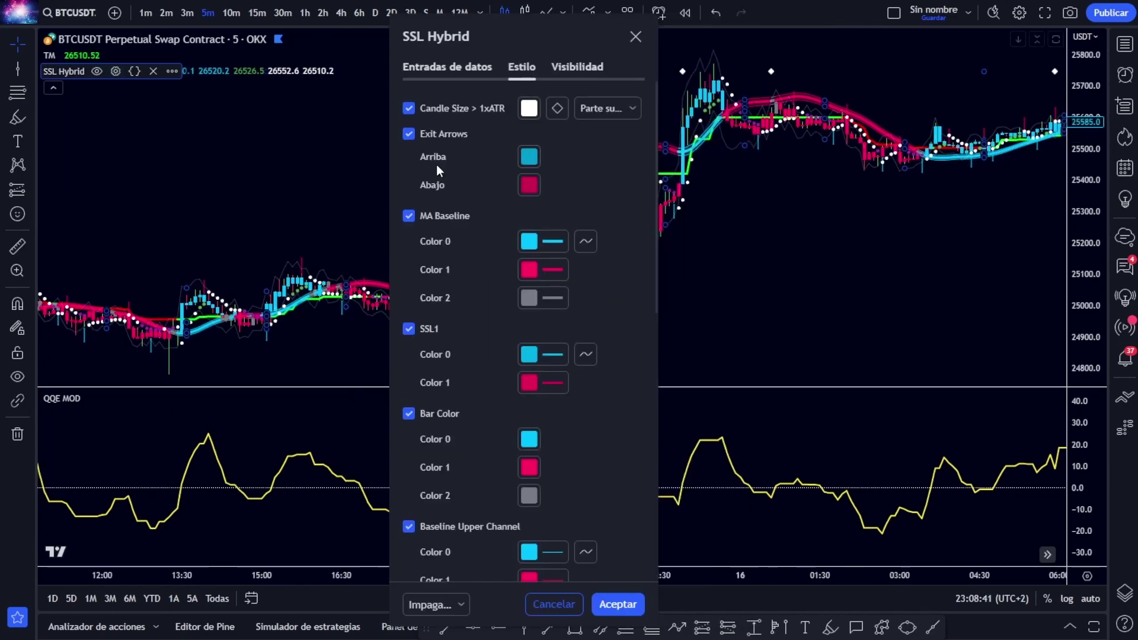
left_click(408, 108)
left_click(408, 133)
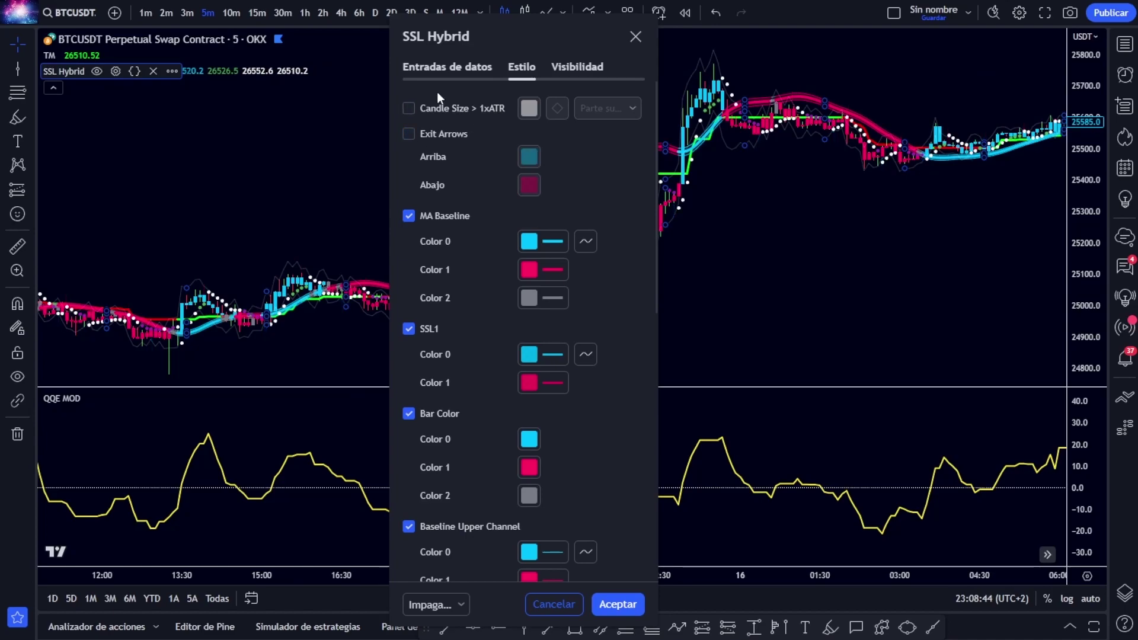
left_click(408, 328)
left_click(408, 413)
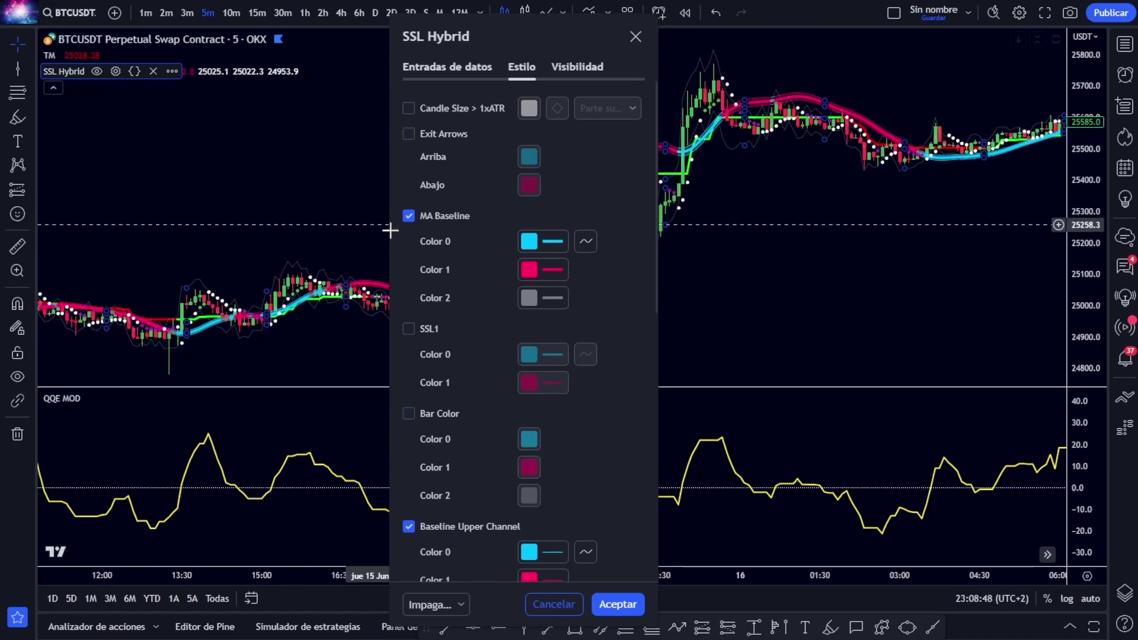
Hide SSL Hybrid's Baseline Upper Channel, Baseline Lower Channel, SSL2, +ATR and -ATR plots and the remaining extras below them.
scroll(430, 209, "down", 5)
left_click(408, 257)
scroll(409, 332, "down", 1)
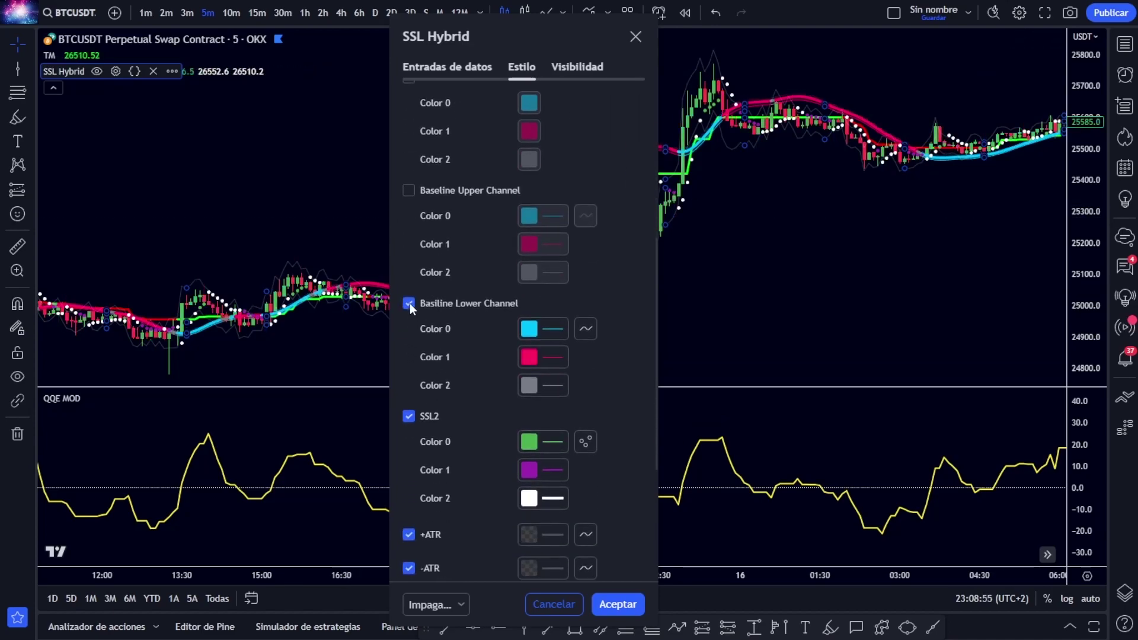
left_click(408, 302)
left_click(409, 416)
scroll(406, 333, "down", 3)
scroll(421, 267, "up", 9)
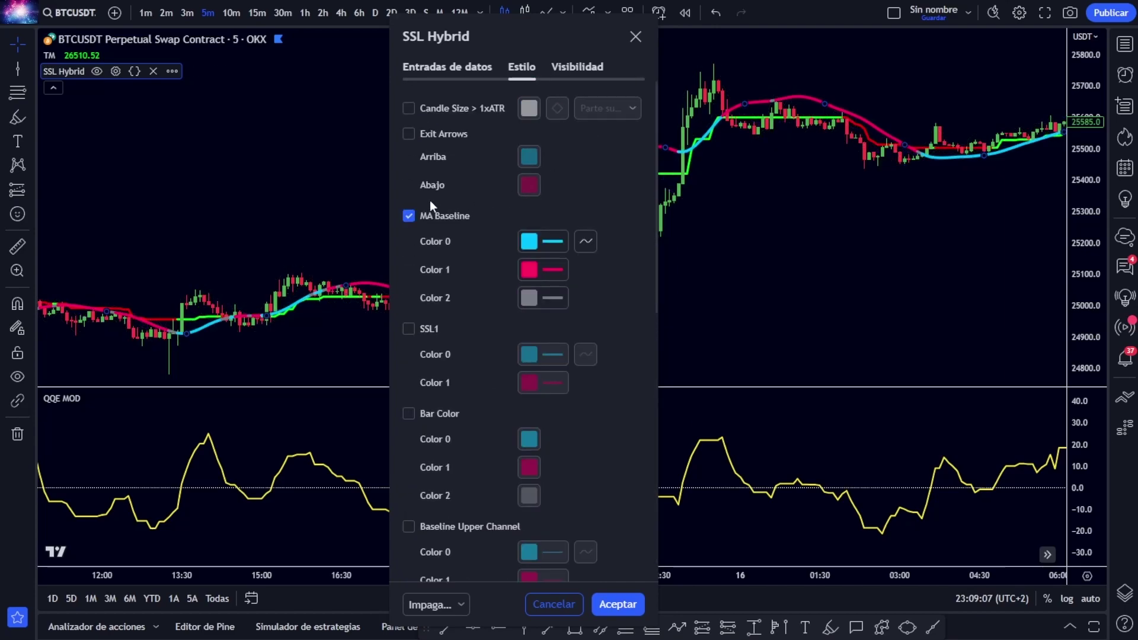
Set SSL Hybrid's SSL1 / Baseline Type to JMA.
left_click(443, 64)
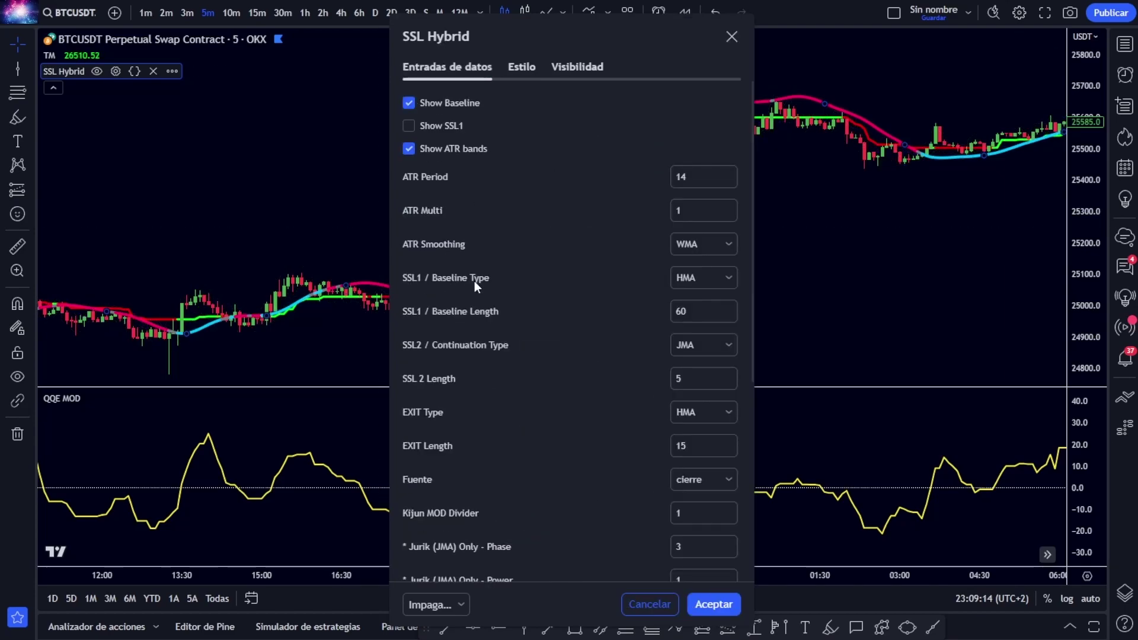
left_click(714, 281)
left_click(685, 522)
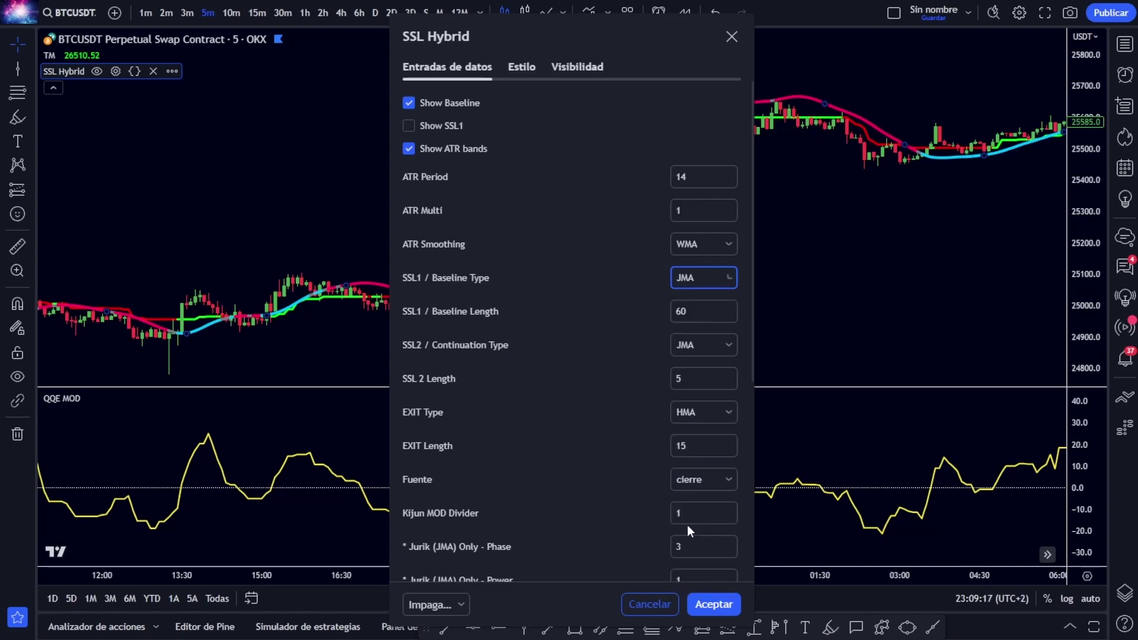
Set SSL Hybrid's SSL1 / Baseline Length to 200 and apply the settings.
left_click(681, 311)
type("2")
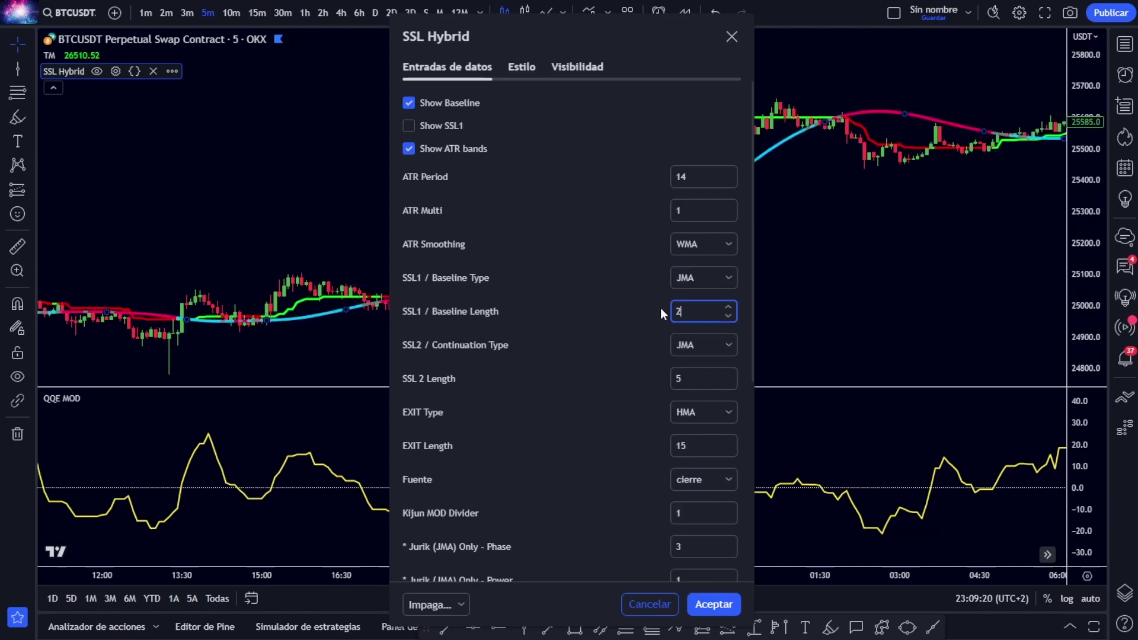
type("00")
left_click(714, 604)
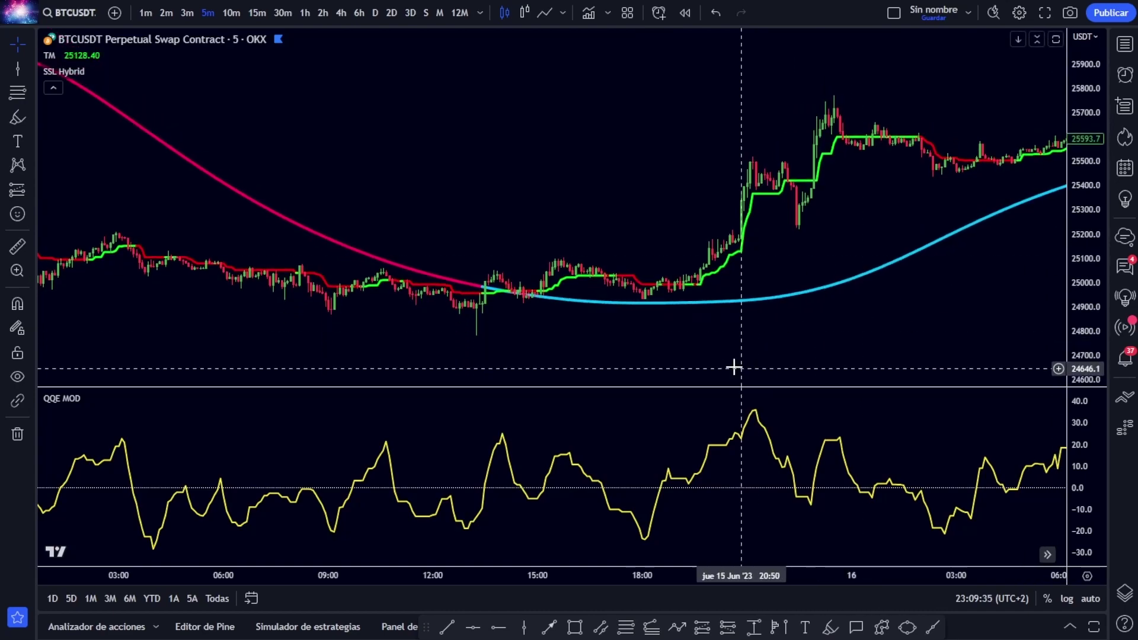
Examine the SSL Hybrid baseline's pink and blue stretches against price across 15 and 16 June.
scroll(454, 356, "down", 3)
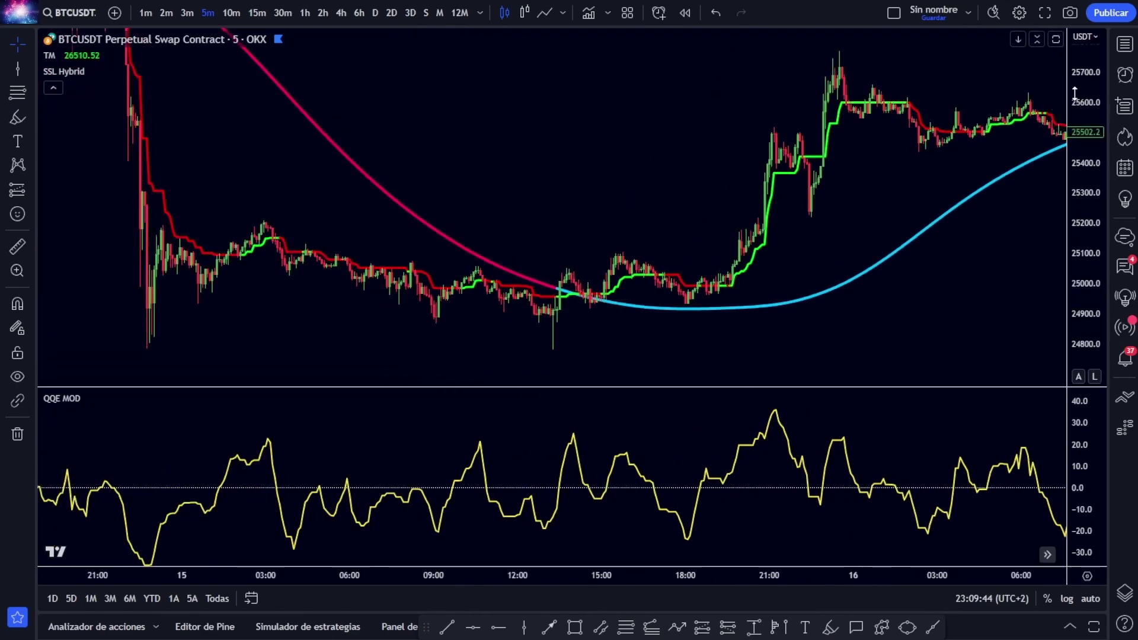
scroll(456, 333, "down", 4)
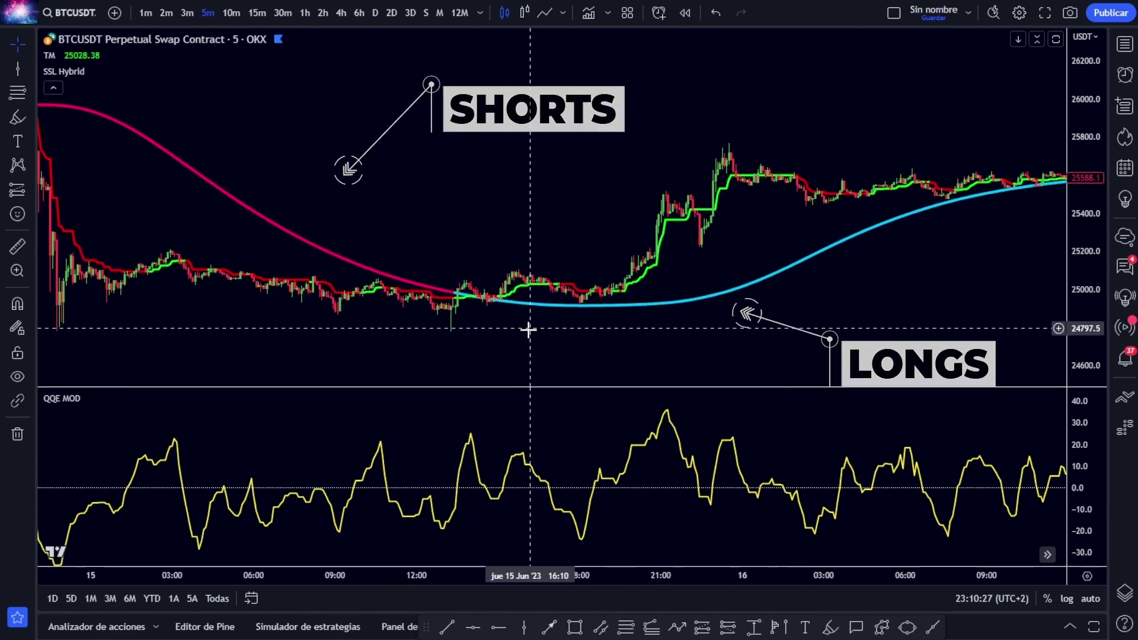
left_click_drag(528, 329, 617, 339)
scroll(616, 340, "up", 2)
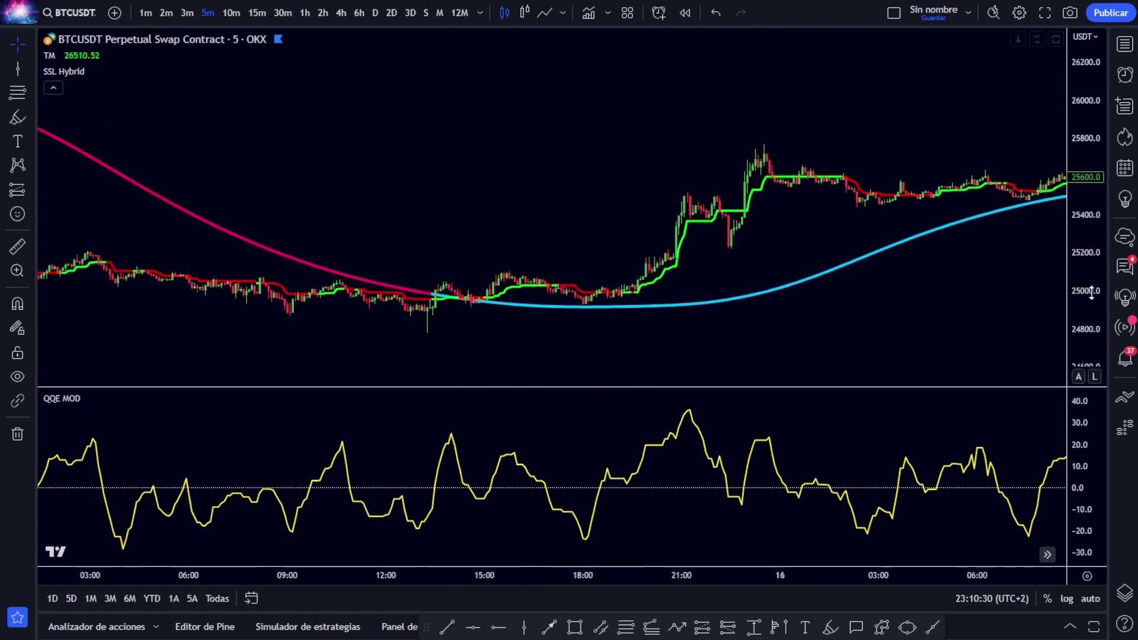
left_click_drag(673, 306, 617, 261)
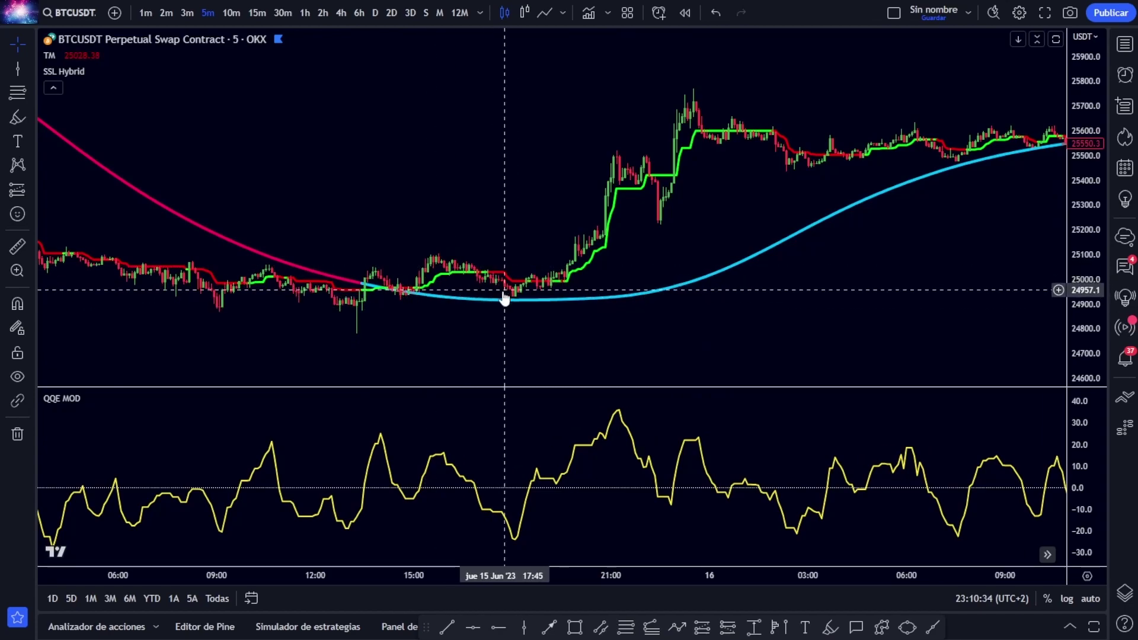
left_click_drag(432, 371, 487, 328)
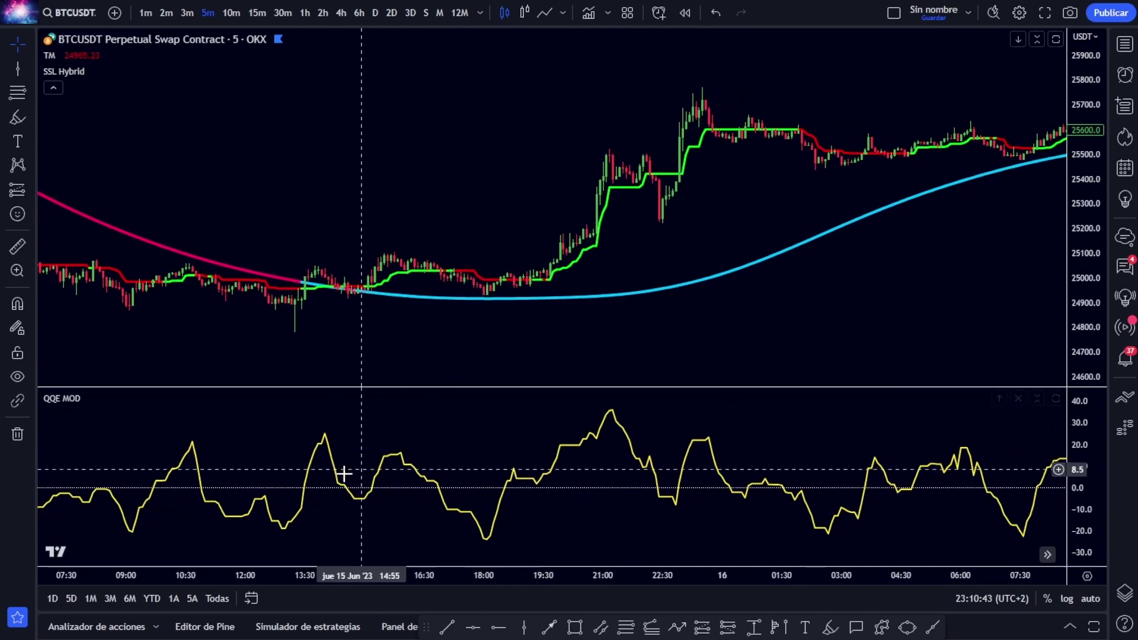
Add a horizontal line to the QQE MOD pane and set its price level to 20.
mouse_move(66, 405)
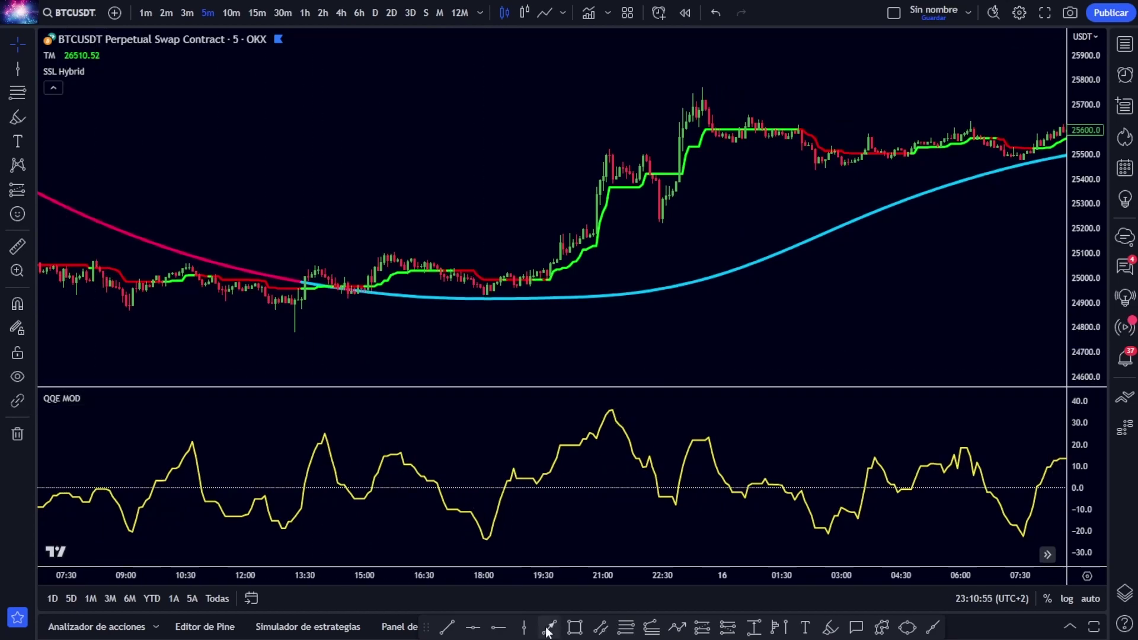
left_click(472, 627)
left_click(552, 436)
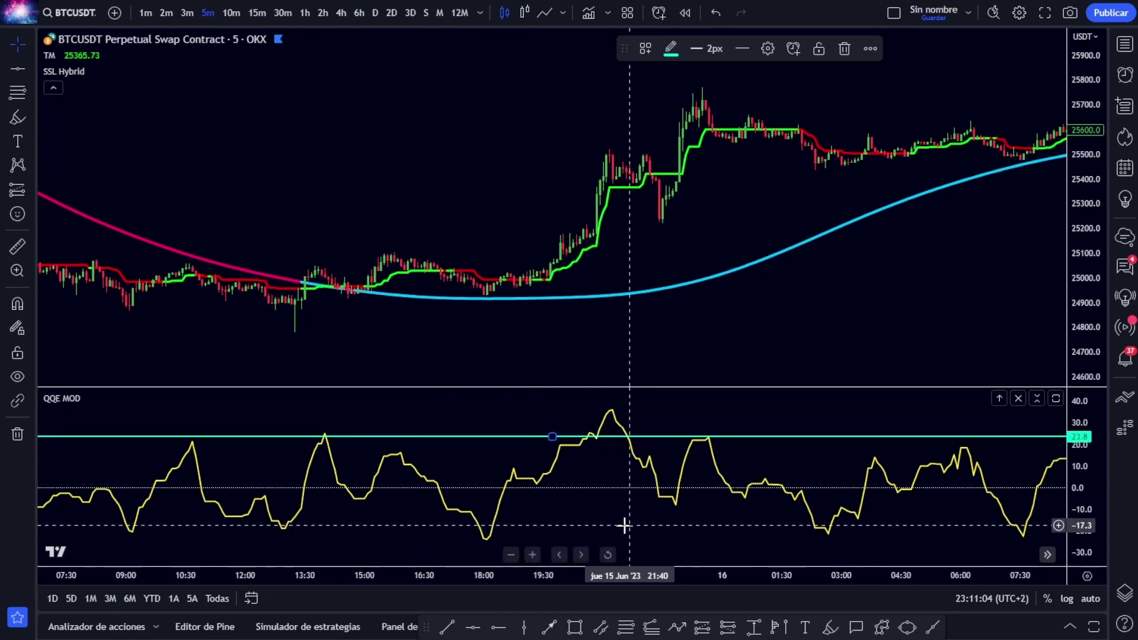
left_click(768, 51)
type("20")
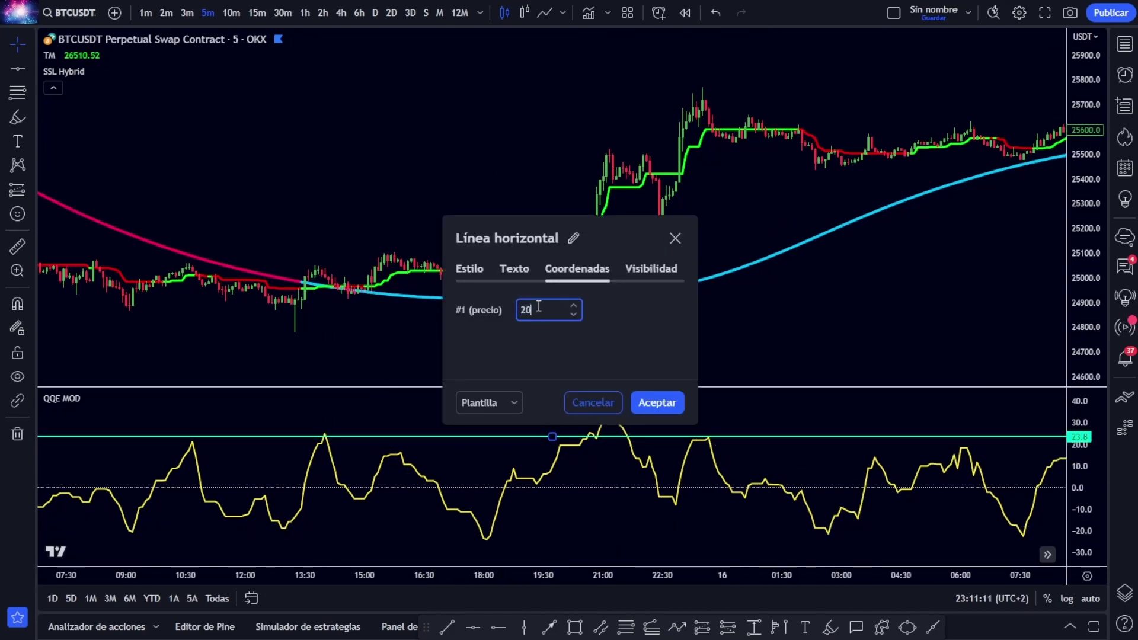
left_click(656, 403)
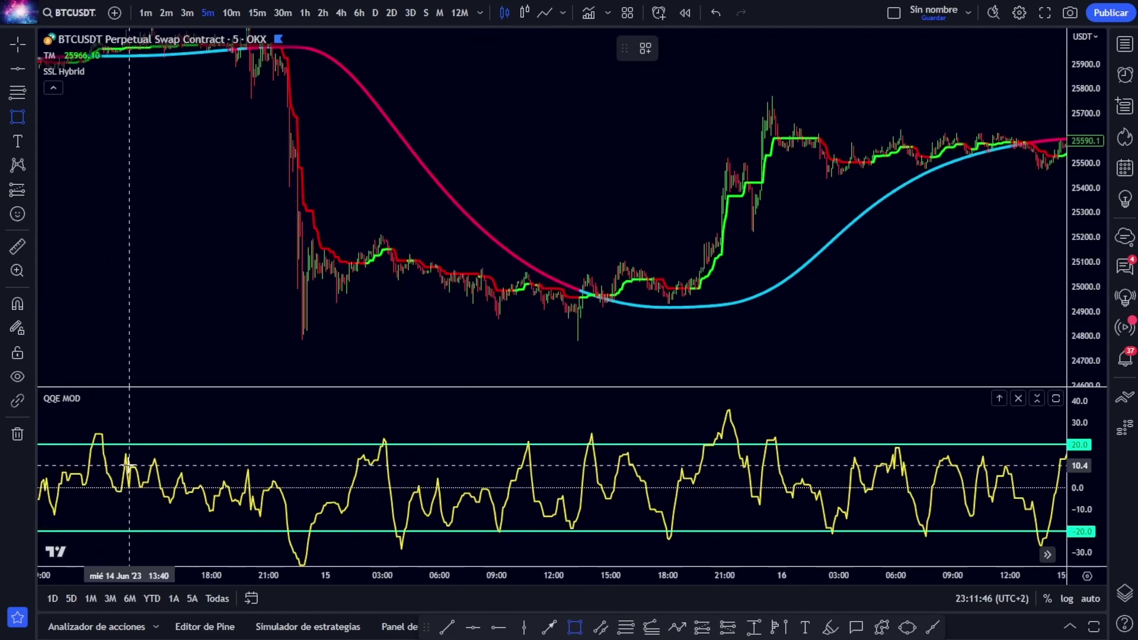
Draw rectangles around QQE MOD's ranging stretches on 14 June 13:40 to 22:35 and 16 June 03:35 to 12:50.
left_click_drag(130, 466, 299, 511)
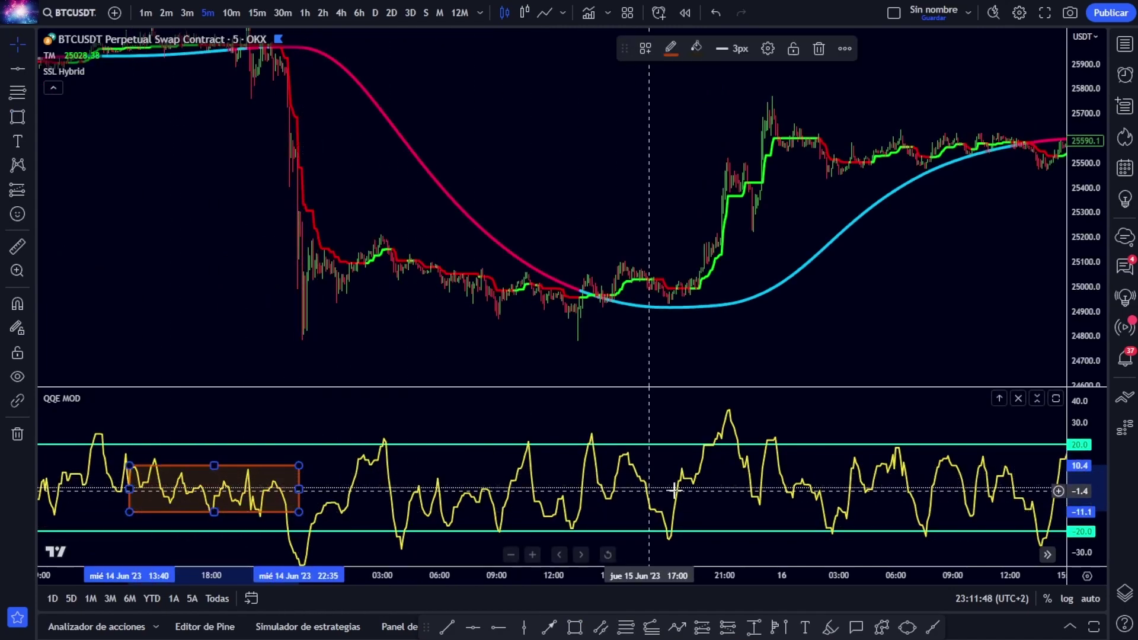
left_click(575, 628)
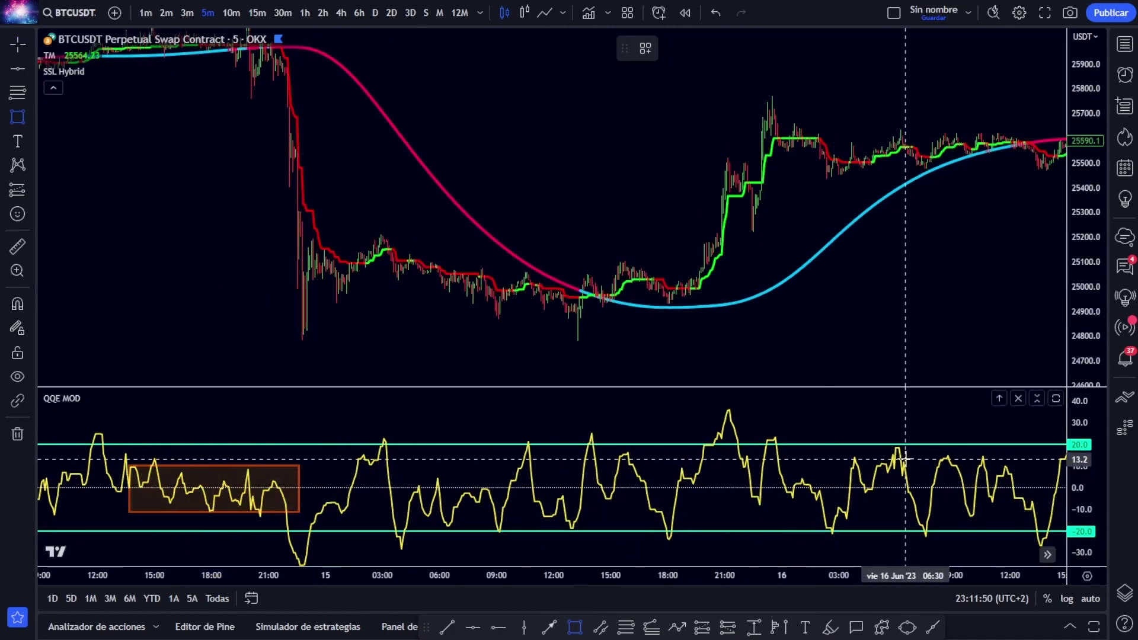
left_click_drag(851, 455, 1024, 508)
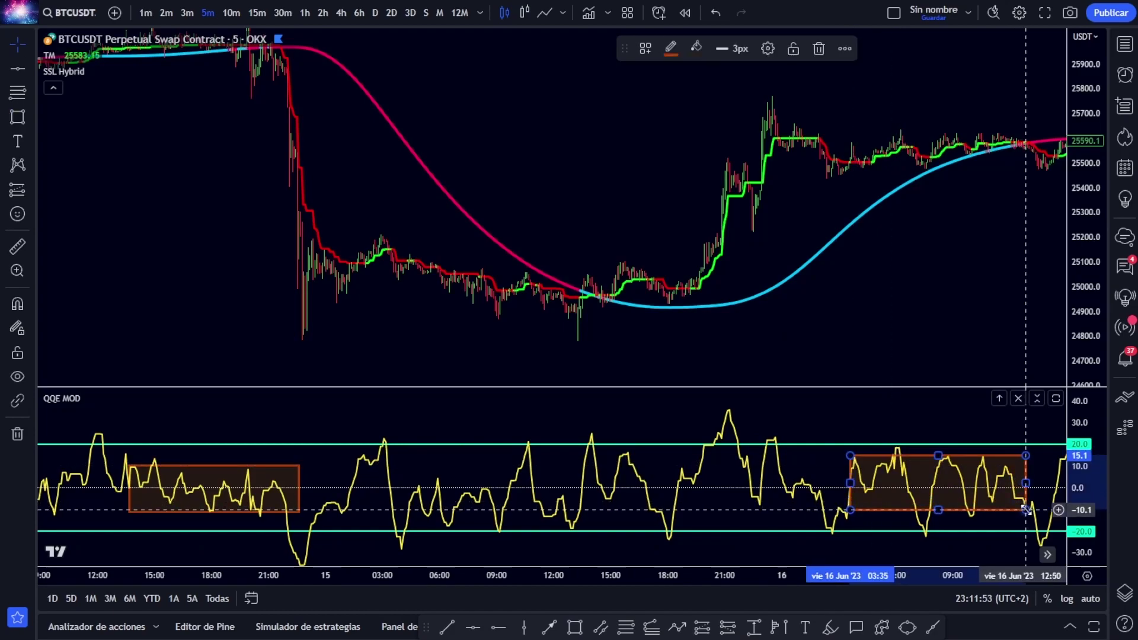
left_click(894, 312)
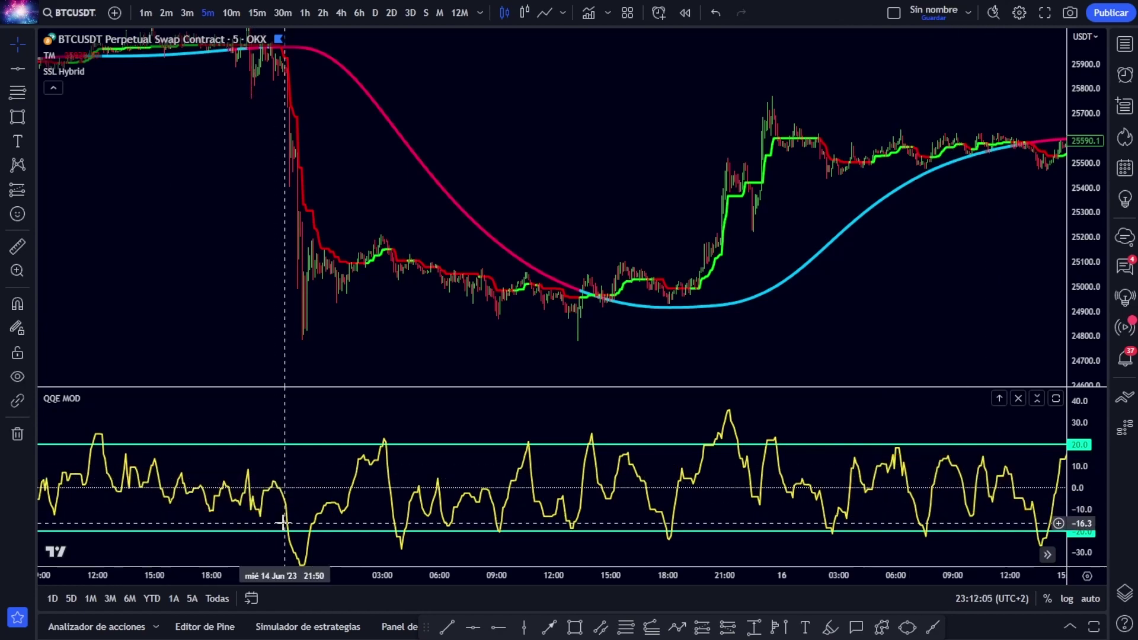
Circle the QQE MOD peak above the 20 line near 03:00 on 15 June in red and add a red vertical line at 03:25.
left_click_drag(493, 110, 475, 128)
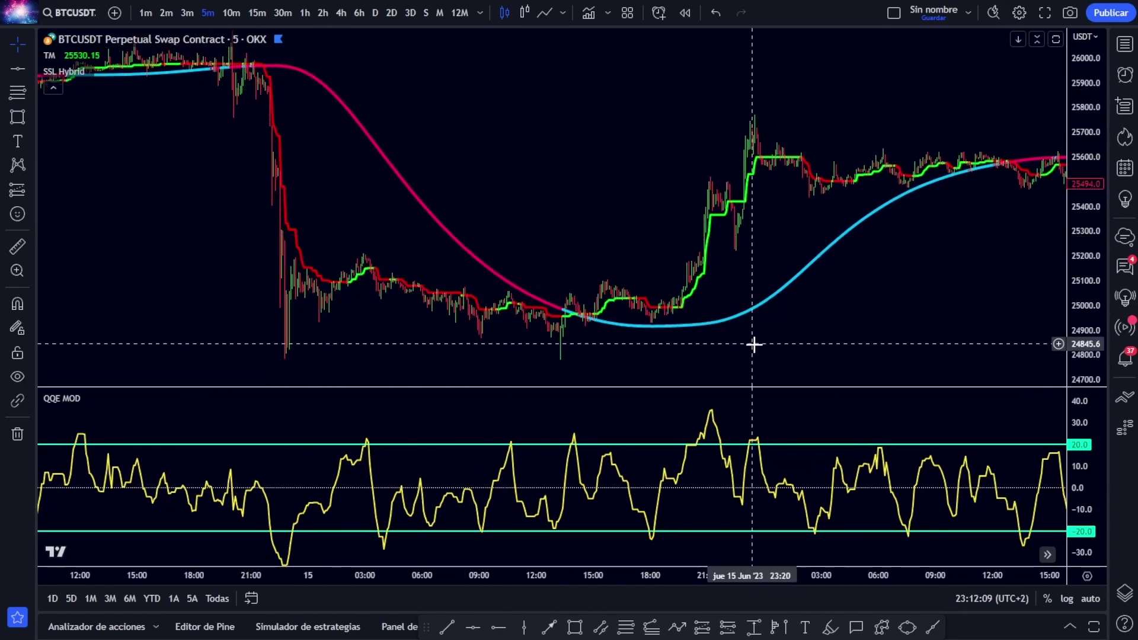
left_click_drag(781, 351, 845, 329)
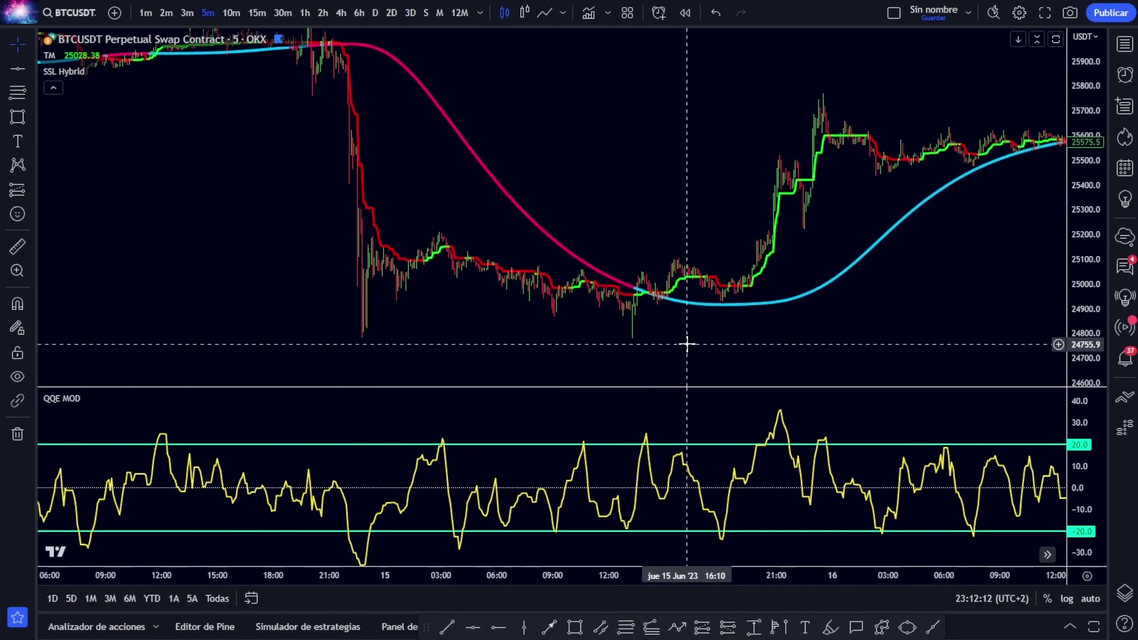
scroll(670, 358, "up", 3)
left_click_drag(538, 345, 649, 352)
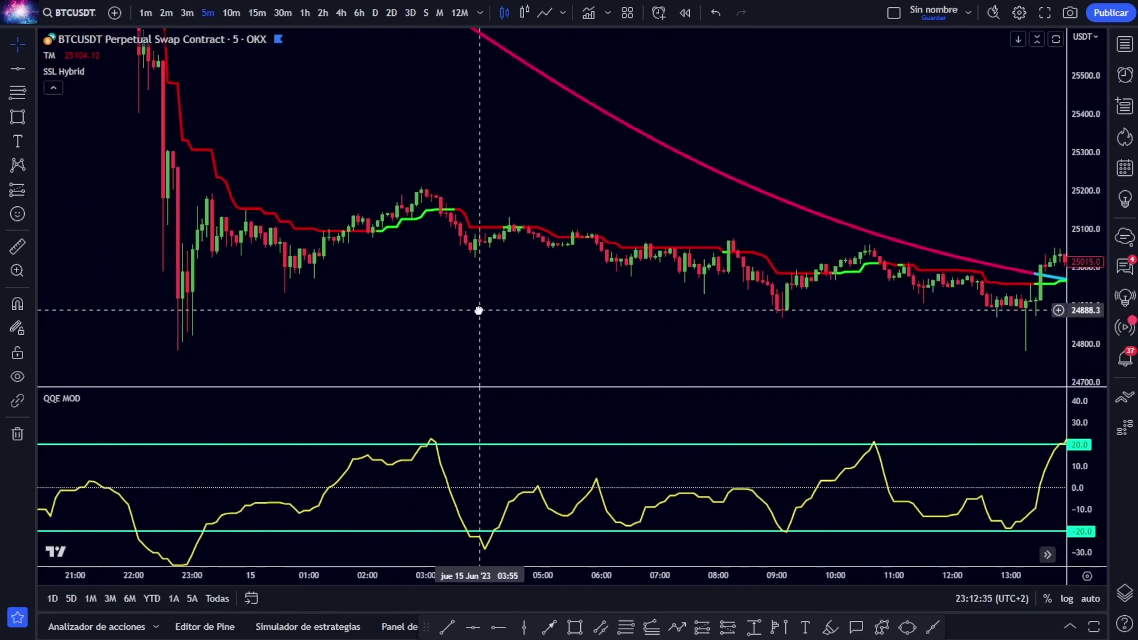
scroll(479, 311, "up", 1)
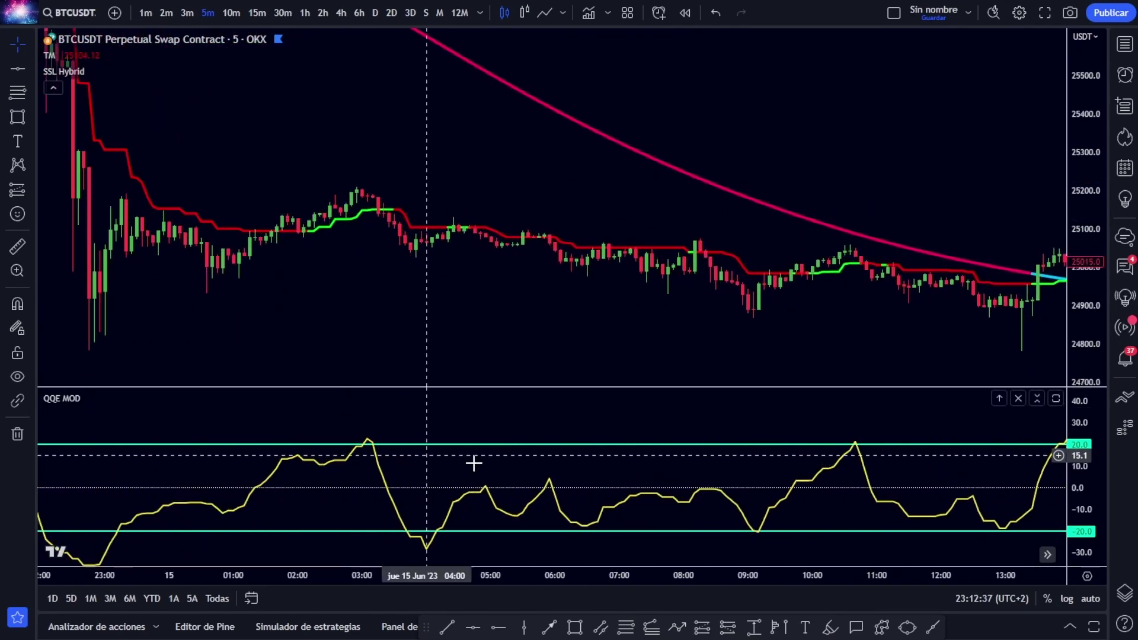
left_click(831, 630)
mouse_move(383, 422)
left_mouse_down()
mouse_move(349, 419)
mouse_move(377, 468)
mouse_move(379, 416)
left_mouse_up()
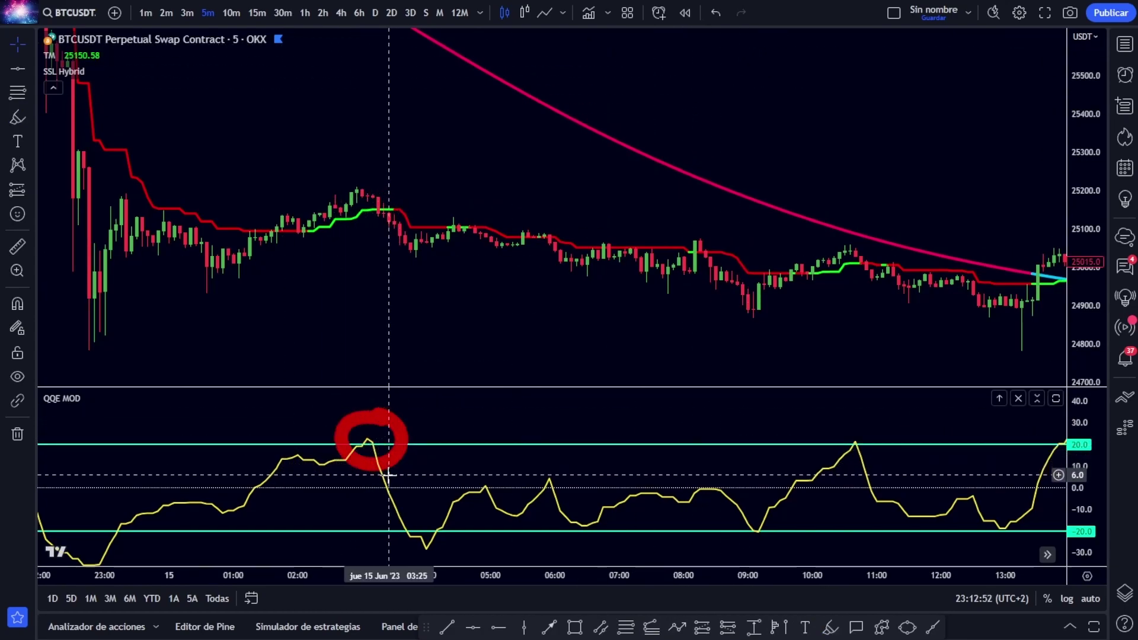
key("alt+v")
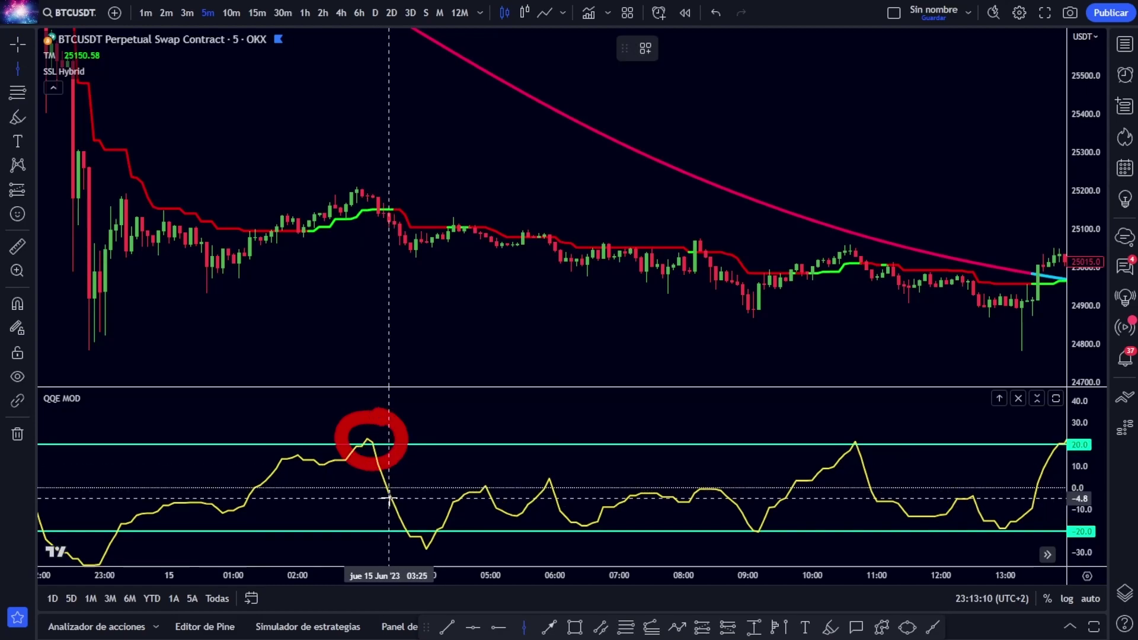
left_click(671, 48)
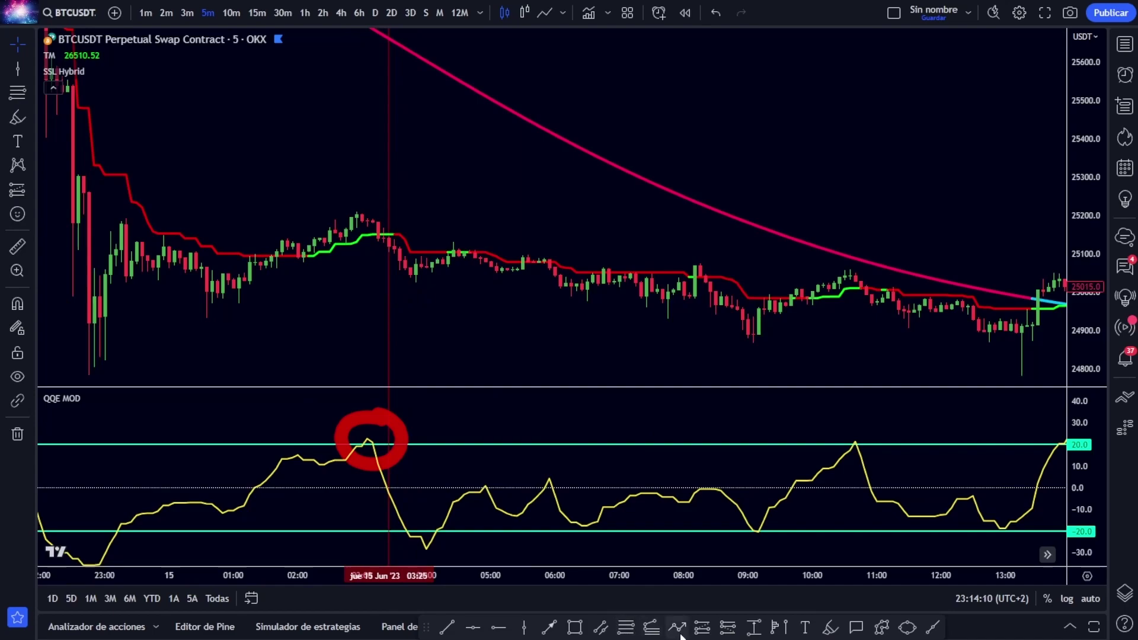
Place a short position at 15 June 03:30 with entry 25111.4, stop 25213.3 and target 24958.5, ending where price reaches the target.
left_click(728, 629)
left_click(394, 249)
left_click_drag(396, 175, 385, 215)
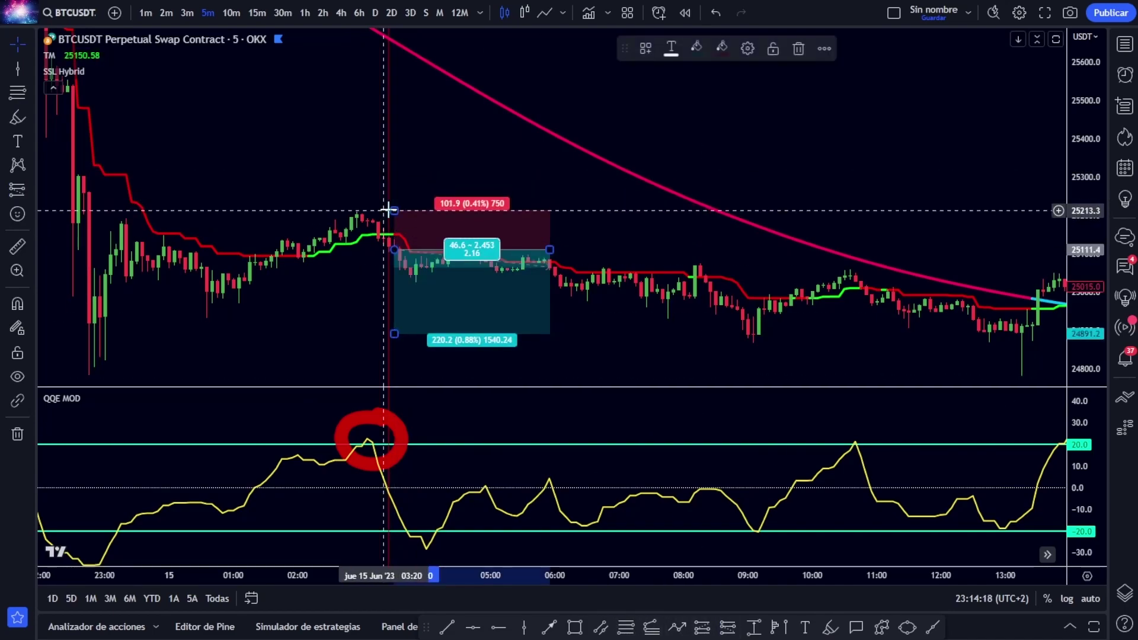
left_click_drag(550, 249, 476, 250)
left_click_drag(394, 334, 393, 320)
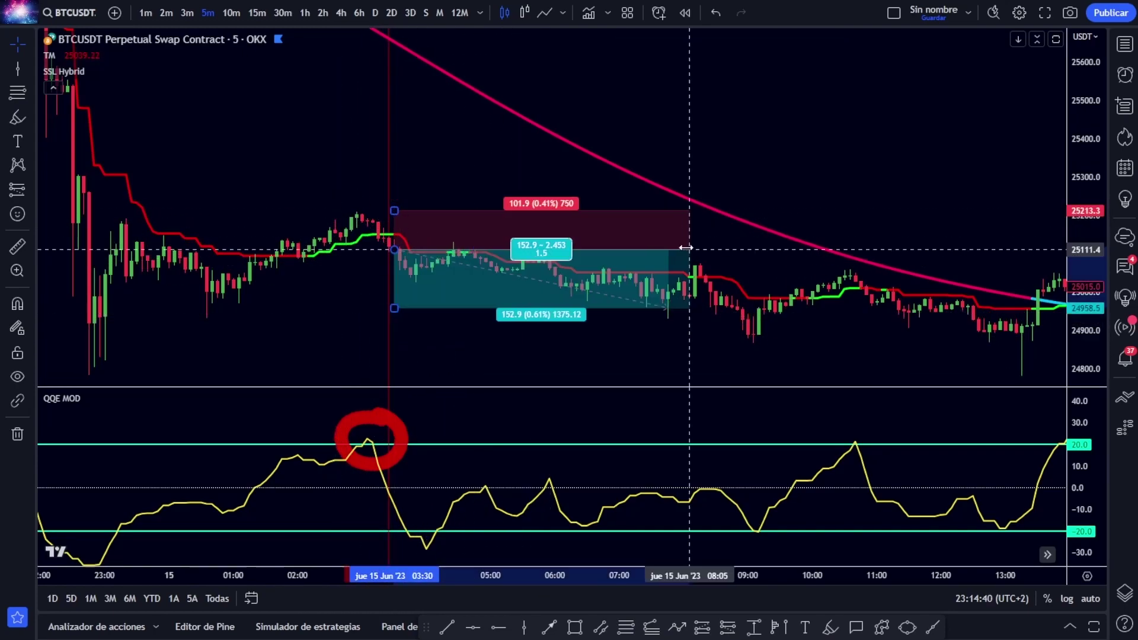
left_click_drag(686, 249, 668, 249)
Review price, the SSL Hybrid baseline's colour change and QQE MOD following the short trade on 15 June.
left_click_drag(617, 345, 497, 336)
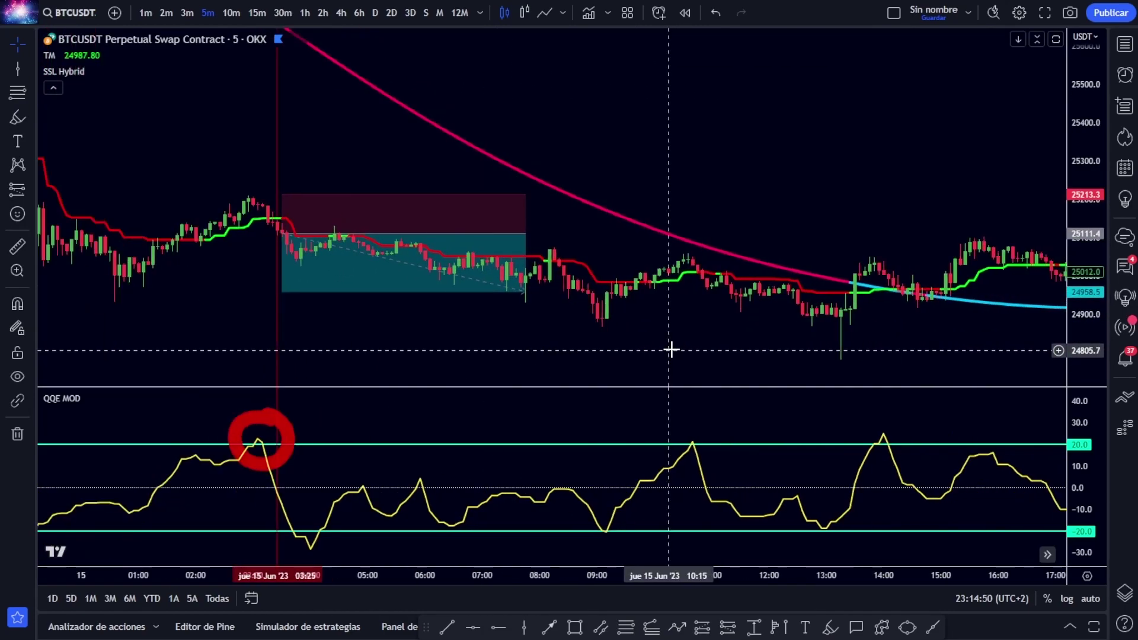
left_click_drag(732, 343, 610, 333)
left_click_drag(1089, 333, 1089, 317)
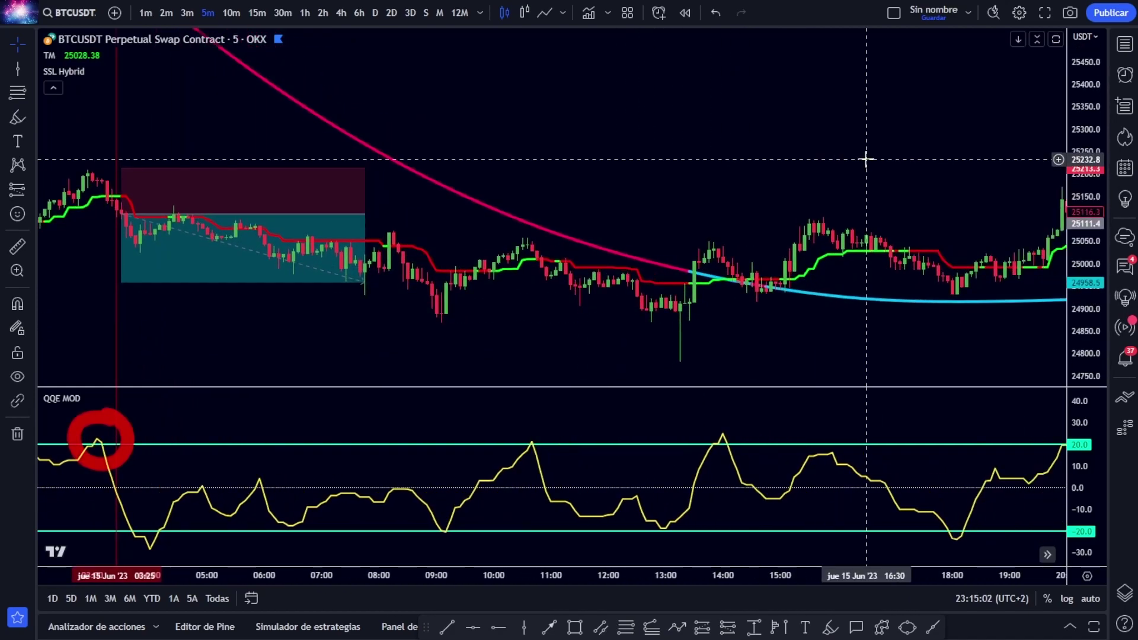
left_click_drag(854, 158, 739, 163)
scroll(691, 170, "up", 1)
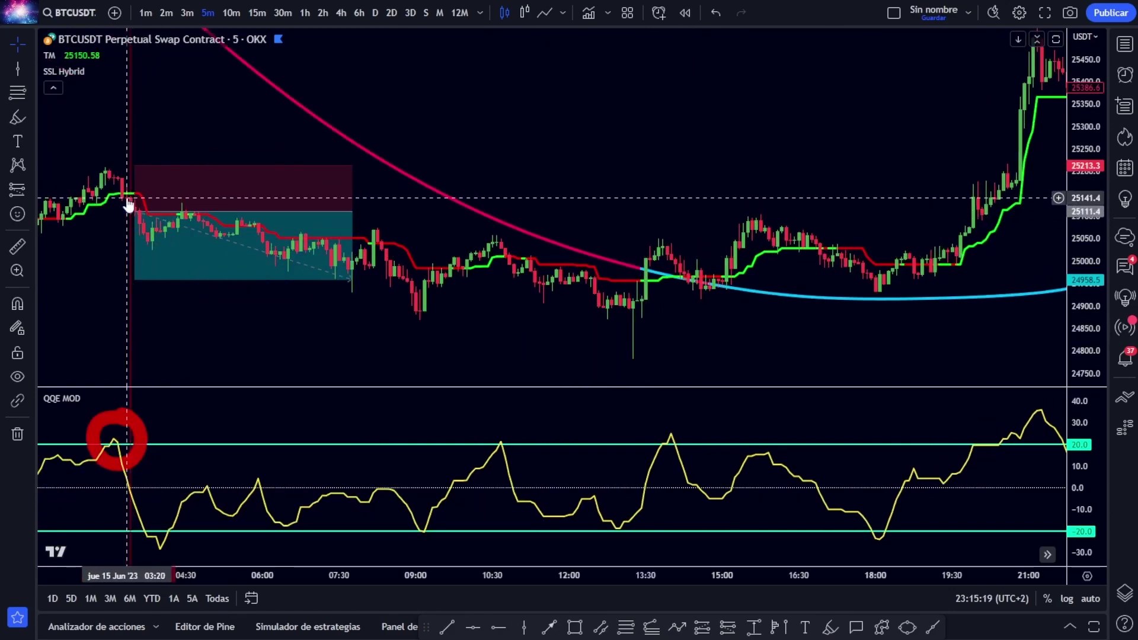
left_click(136, 207)
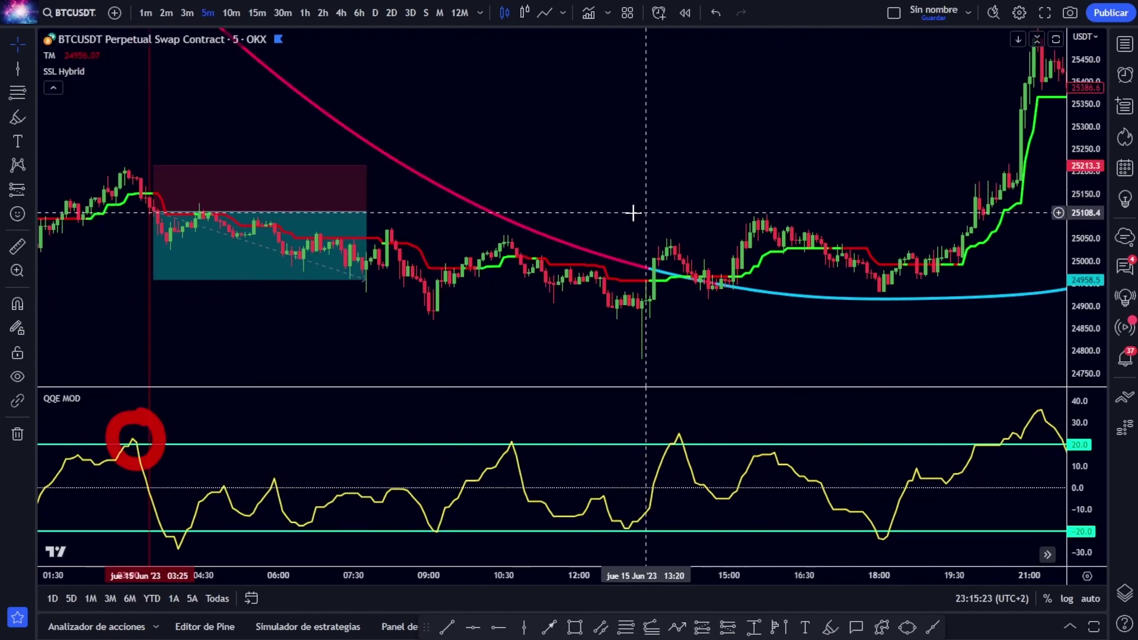
scroll(633, 212, "up", 1)
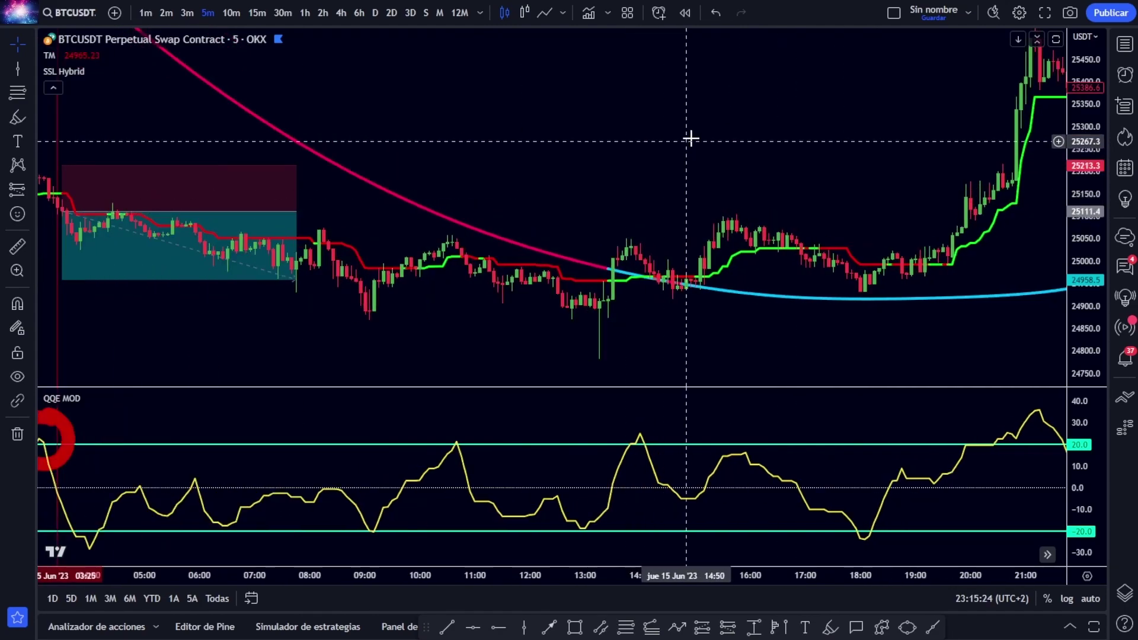
left_click_drag(691, 137, 635, 134)
left_click_drag(1088, 155, 1088, 187)
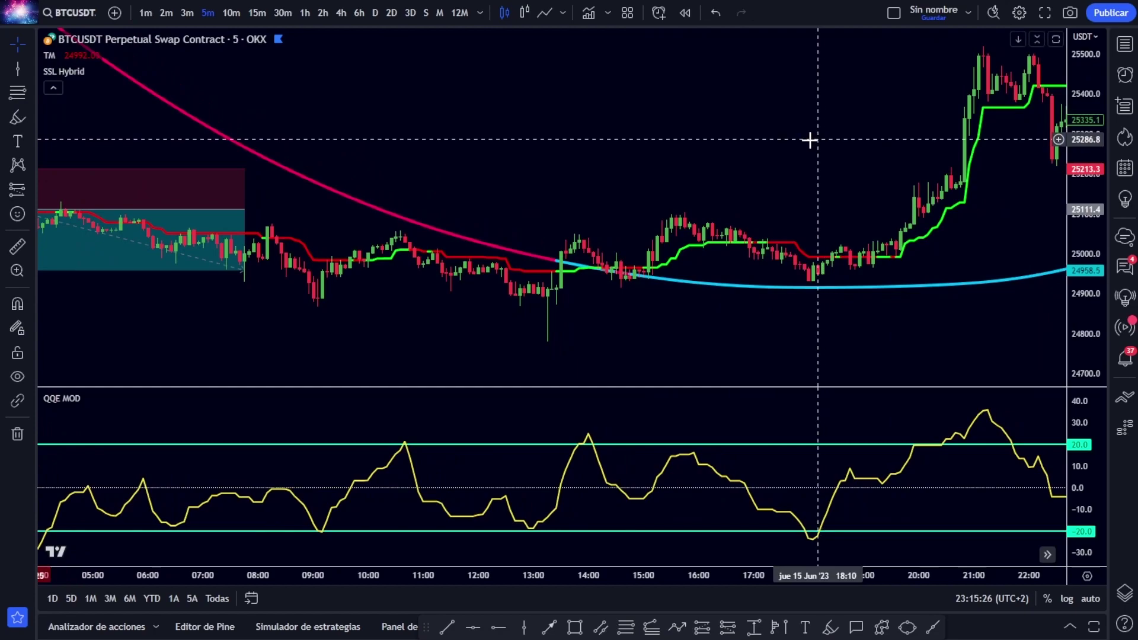
left_click_drag(810, 140, 752, 152)
left_click_drag(607, 353, 559, 355)
scroll(534, 371, "up", 2)
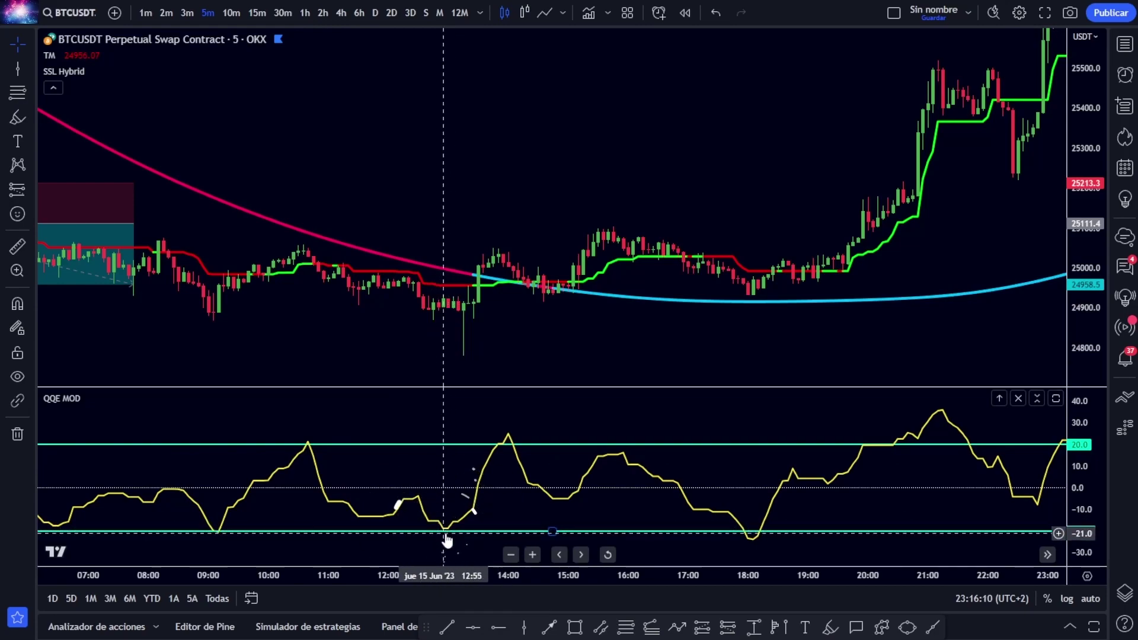
Place a long position at 15 June 13:30 with entry 25007.5, stop 24777.1 and target 25355.7, extended to 20:50.
scroll(398, 524, "up", 1)
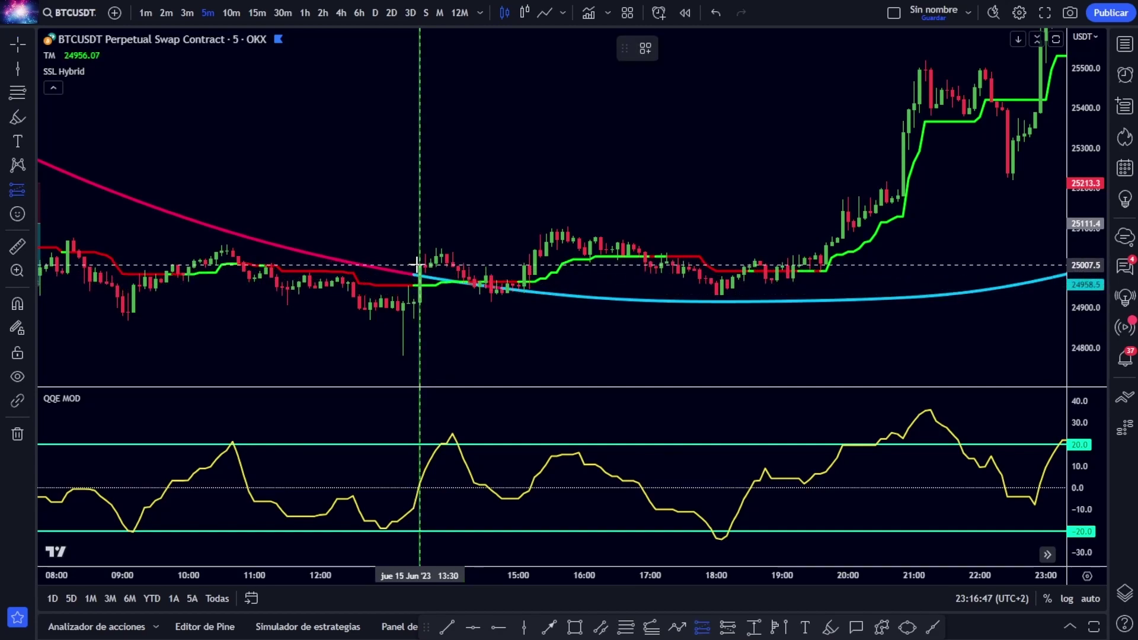
left_click(417, 265)
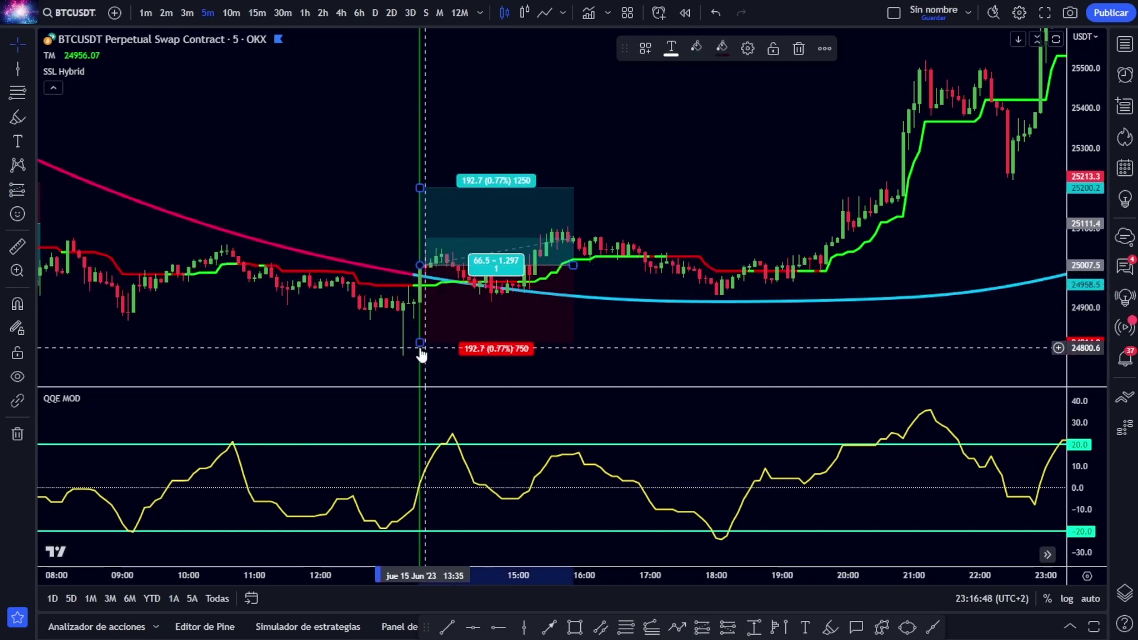
left_click_drag(420, 341, 414, 357)
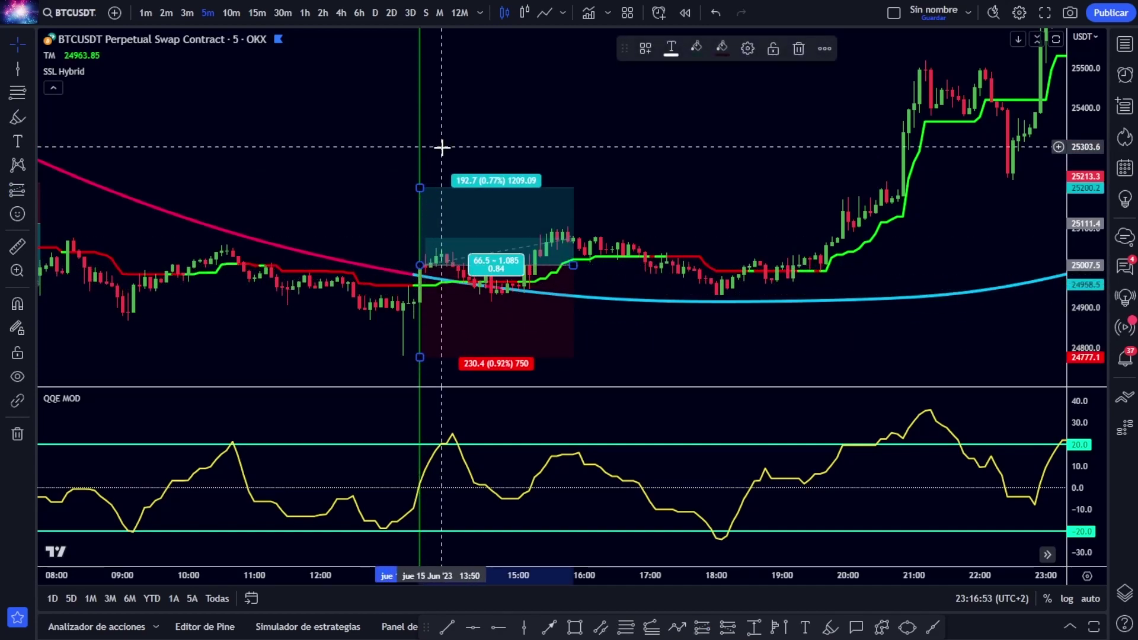
left_click_drag(420, 187, 424, 144)
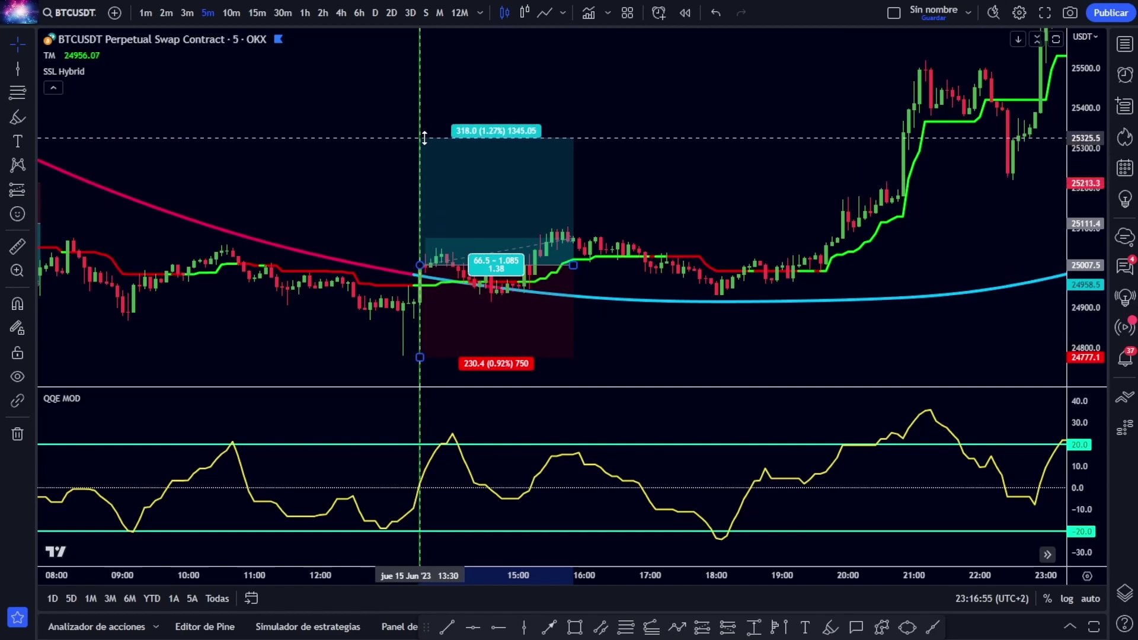
left_click_drag(573, 265, 903, 268)
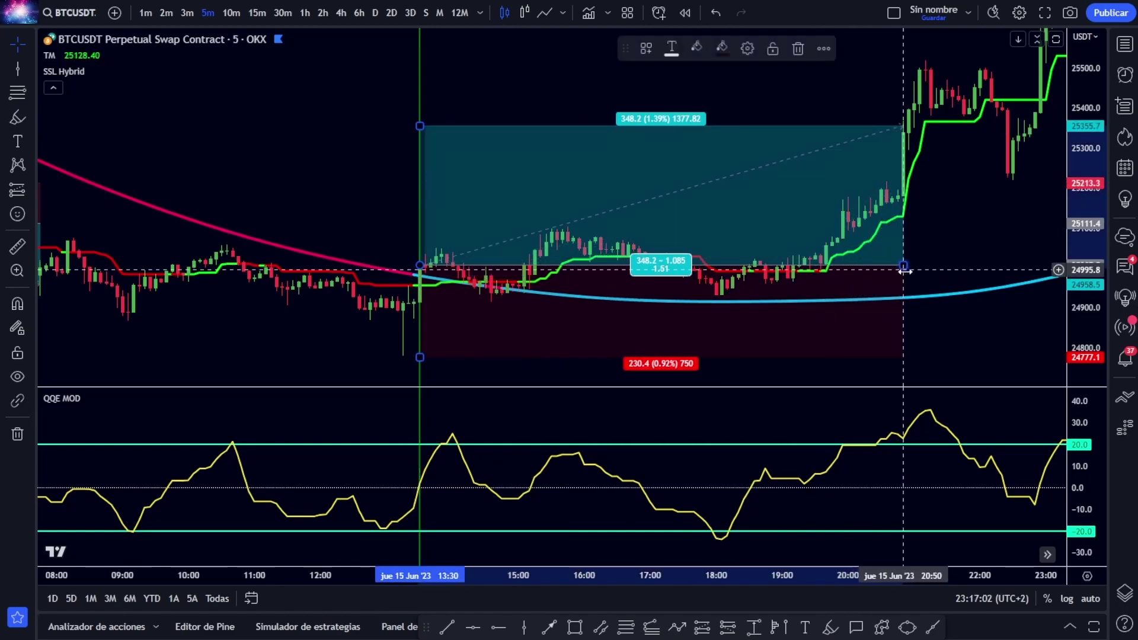
left_click(963, 340)
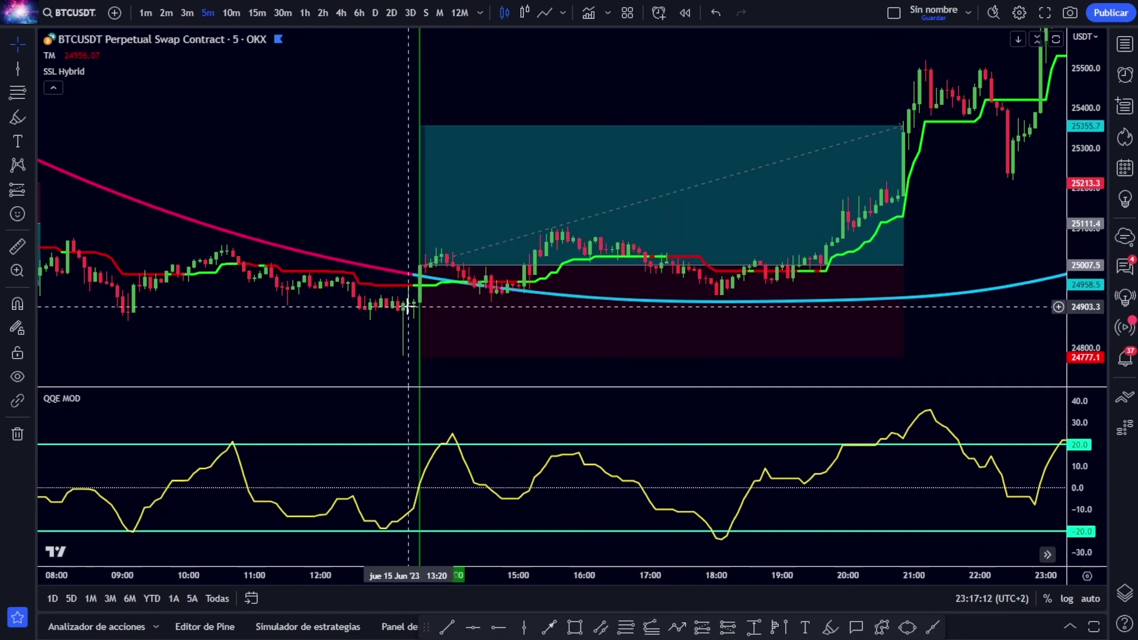
Move the 15 June 13:30 long position's stop to 24859.5 and its target to 25229.6.
scroll(403, 320, "down", 3)
scroll(584, 338, "down", 1)
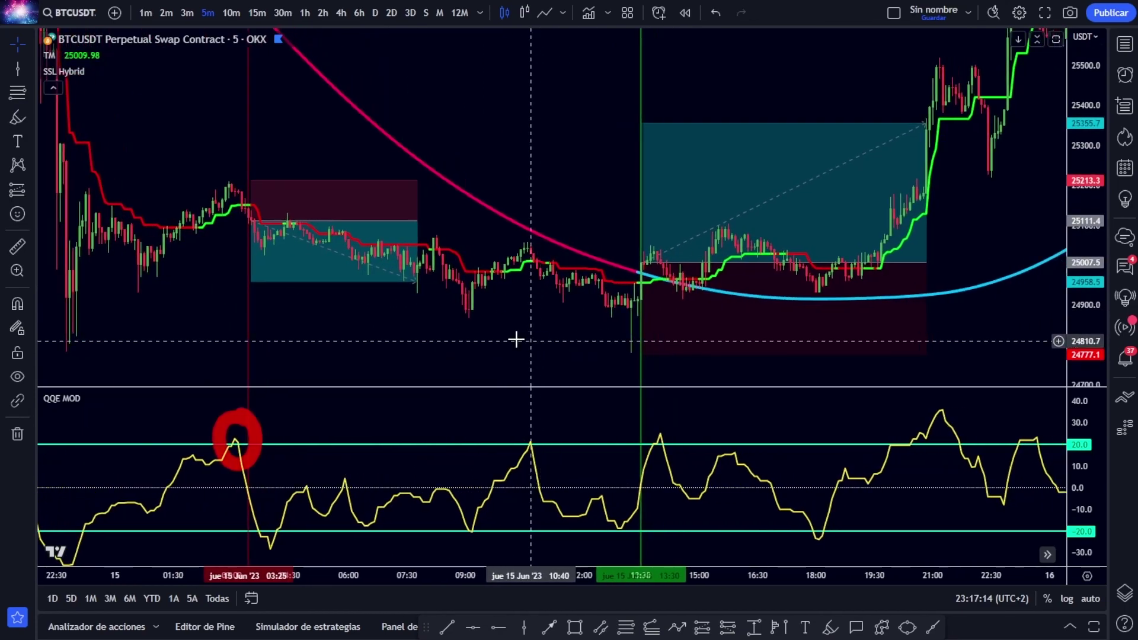
left_click_drag(640, 356, 600, 371)
scroll(614, 354, "up", 2)
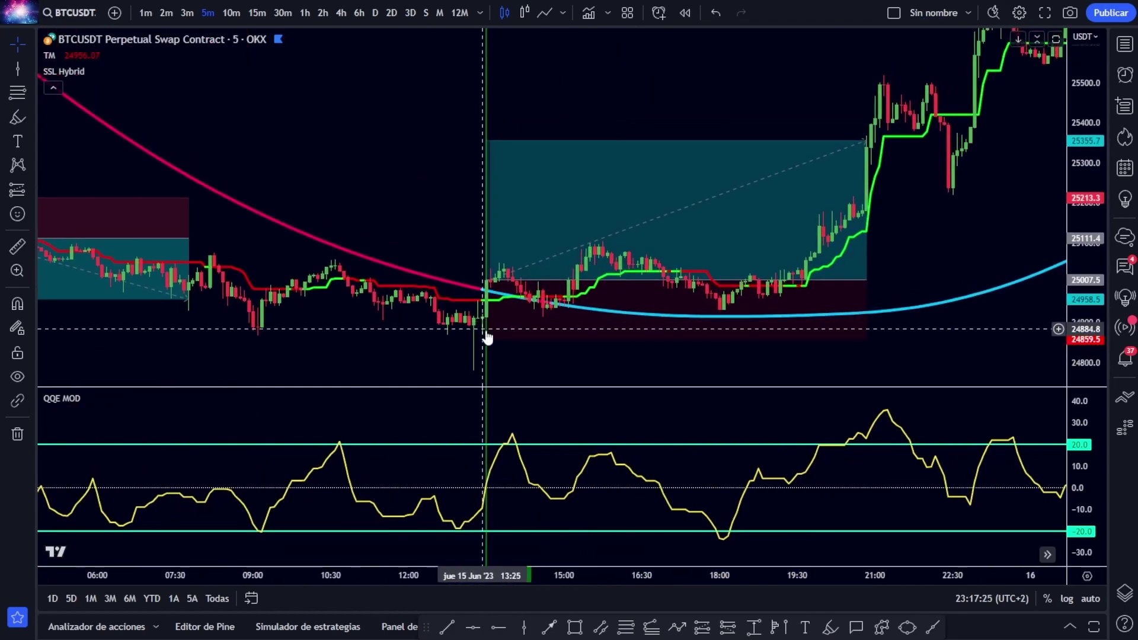
left_click_drag(489, 149, 488, 191)
left_click(894, 249)
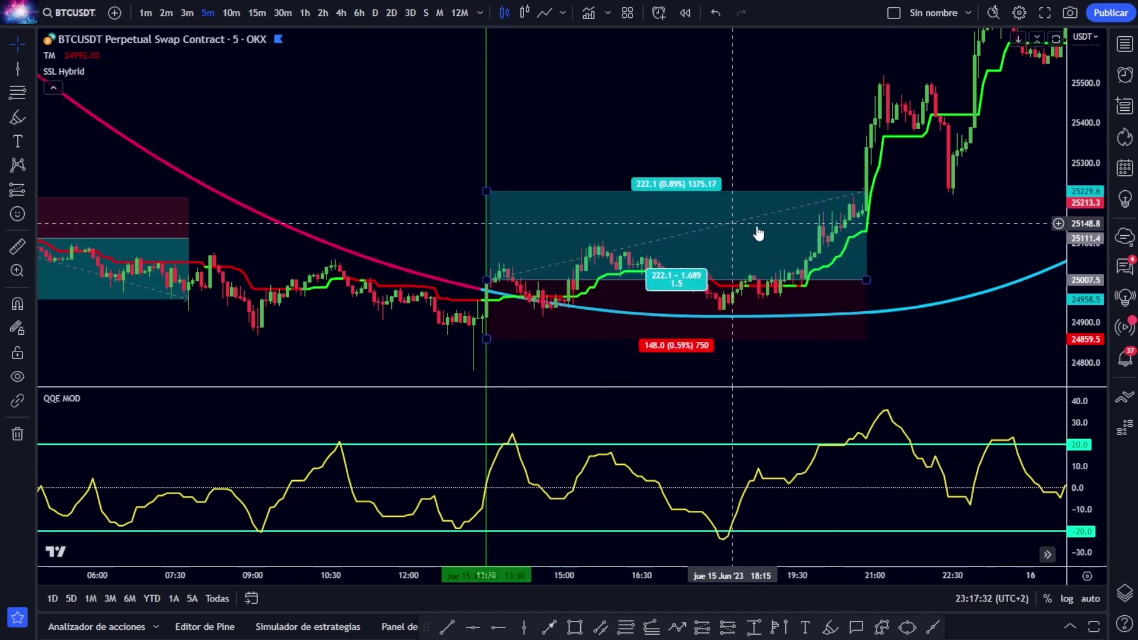
left_click_drag(934, 240, 714, 223)
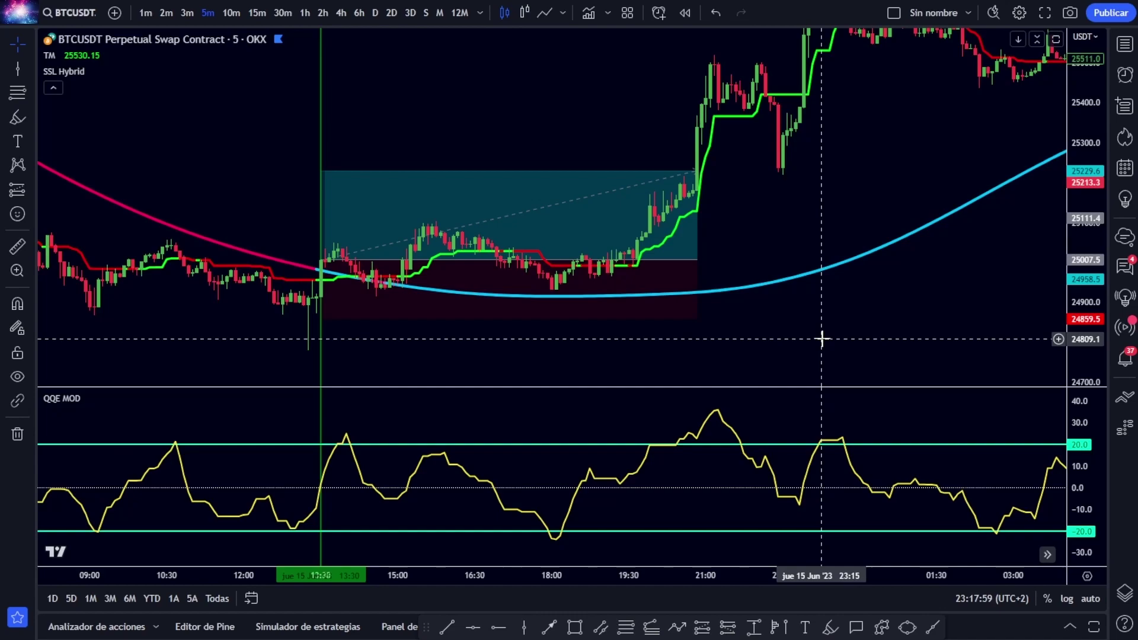
Circle the Trend Magic colour change at the 15 June 13:30 long entry in red and remove the circle.
key("alt+b")
mouse_move(345, 226)
left_mouse_down()
mouse_move(300, 310)
mouse_move(331, 230)
left_mouse_up()
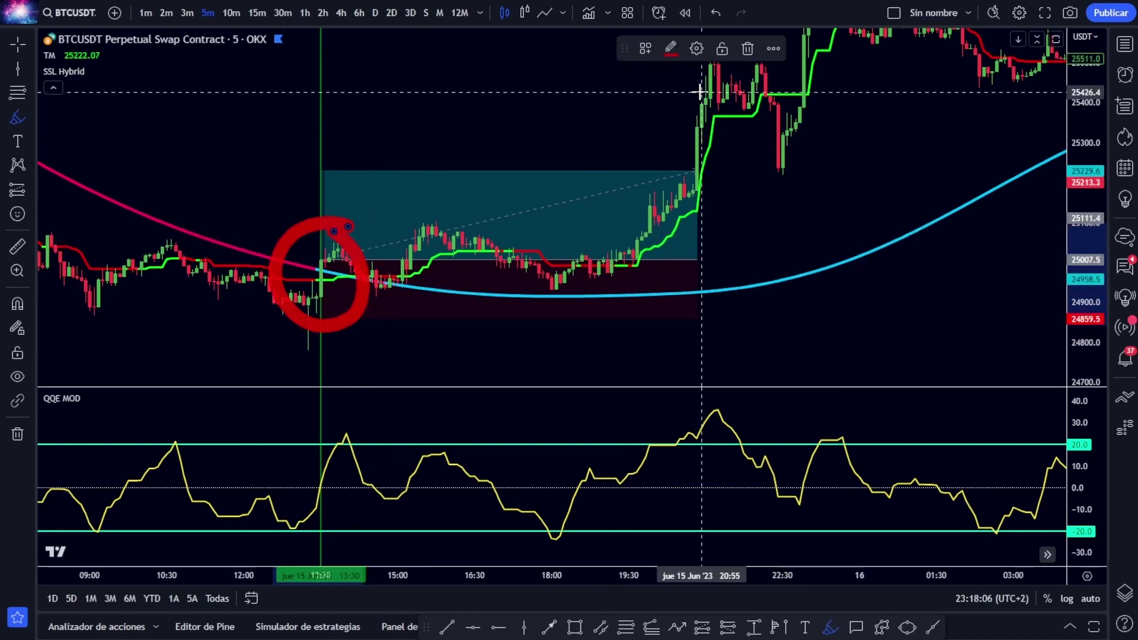
key("Delete")
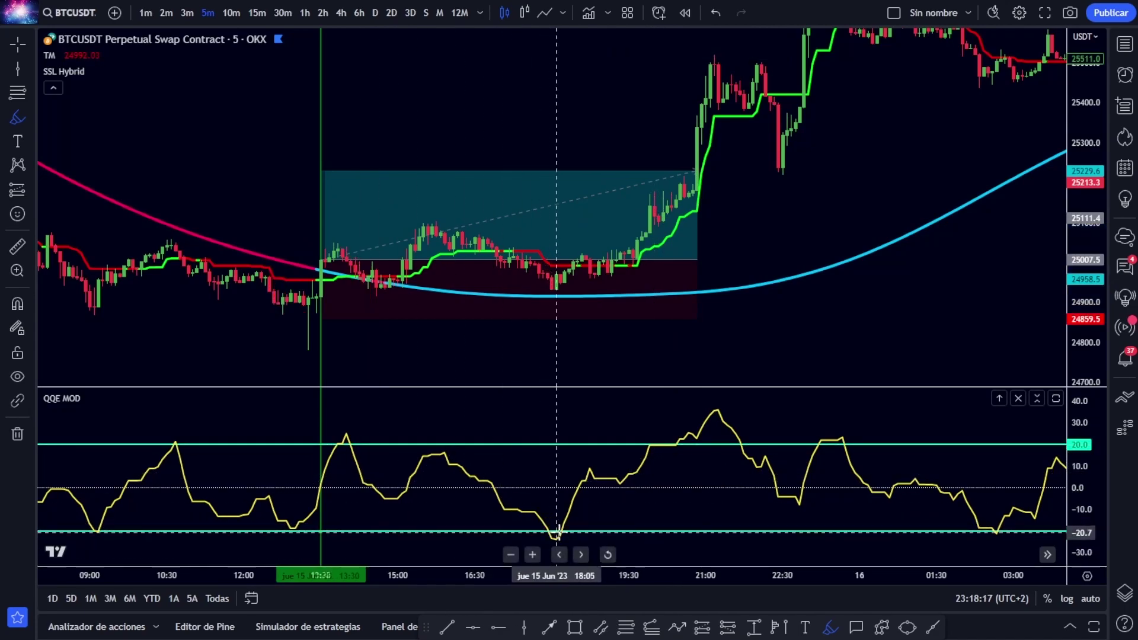
Mark 15 June 18:30 with a green vertical line and place a long there with entry 25004.2, stop 24926.8 and target 25123.6, ending at 19:55.
mouse_move(572, 517)
left_mouse_down()
mouse_move(528, 534)
mouse_move(573, 517)
left_mouse_up()
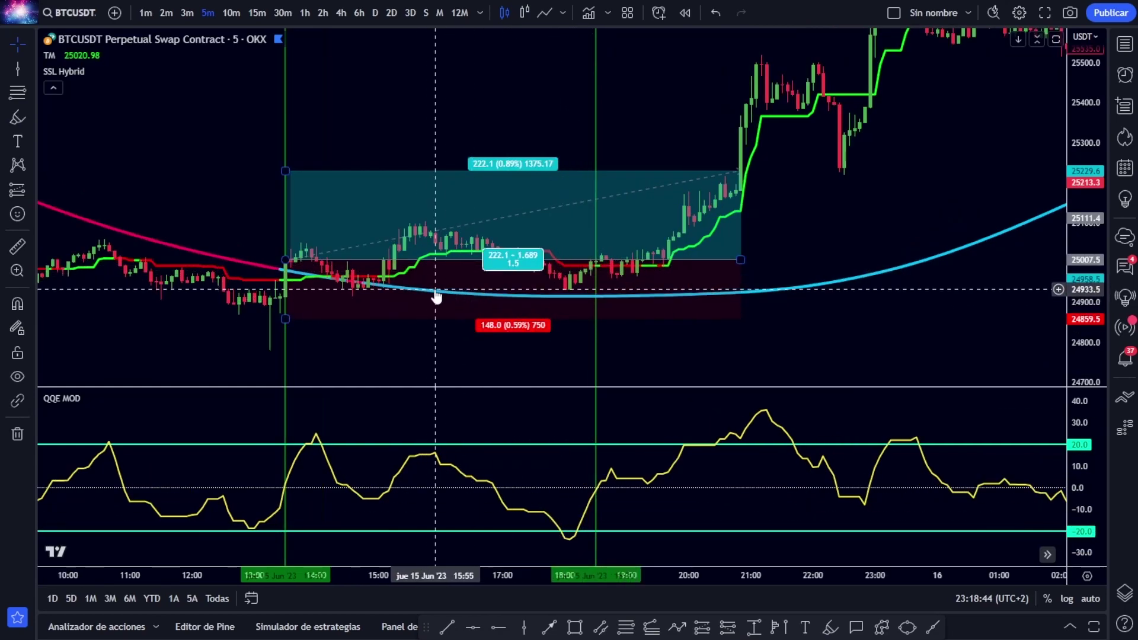
left_click_drag(597, 271, 582, 285)
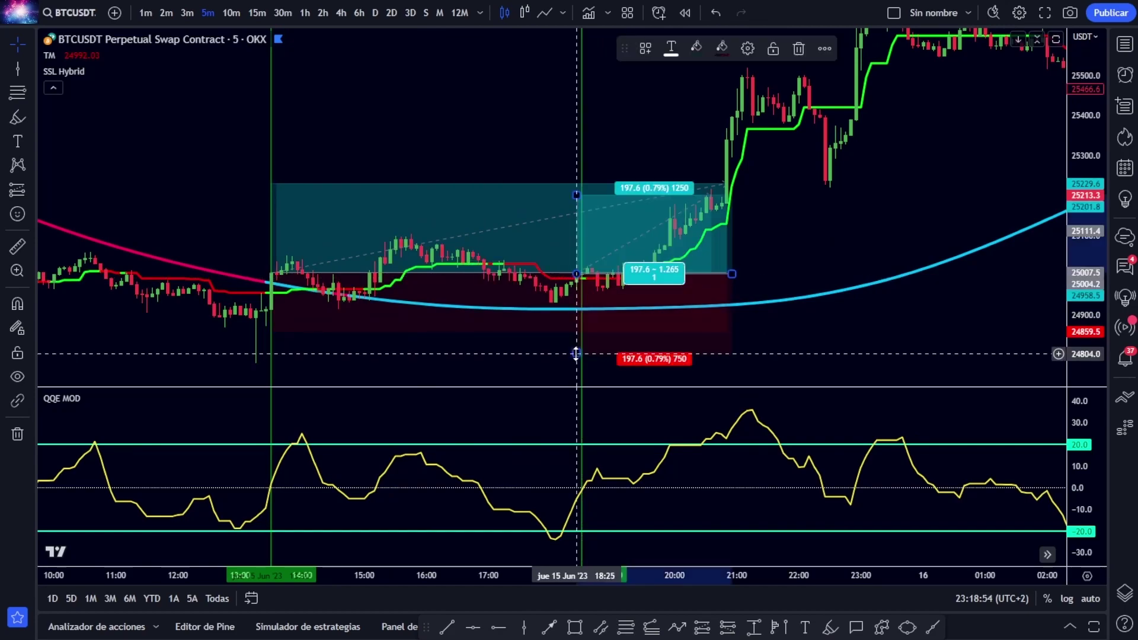
left_click_drag(577, 353, 562, 315)
left_click_drag(577, 195, 582, 225)
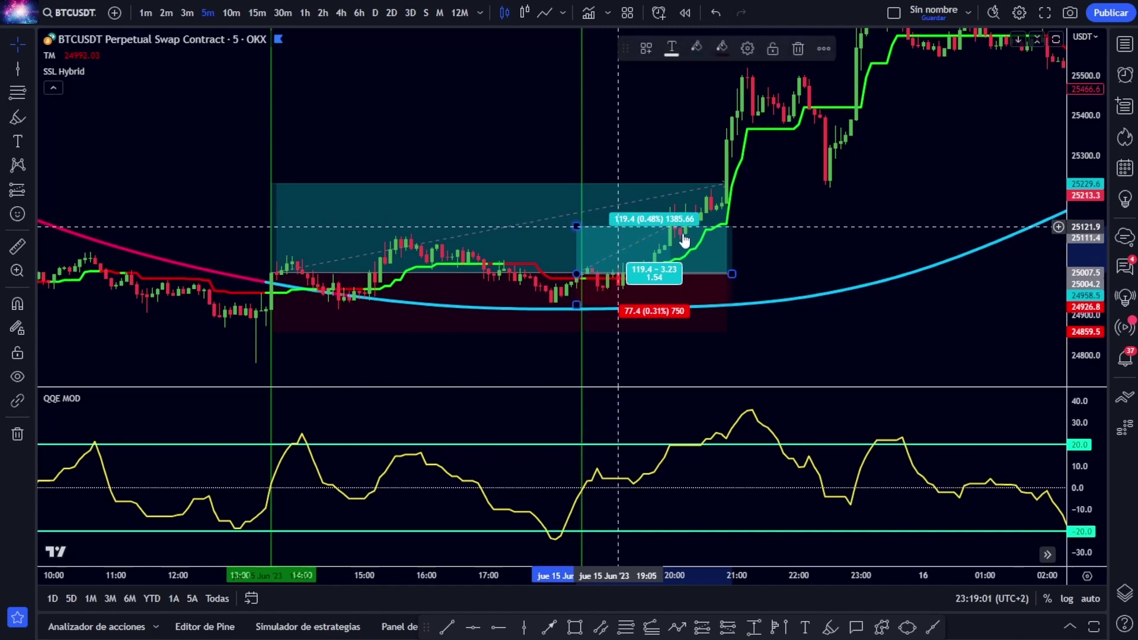
left_click_drag(732, 273, 670, 270)
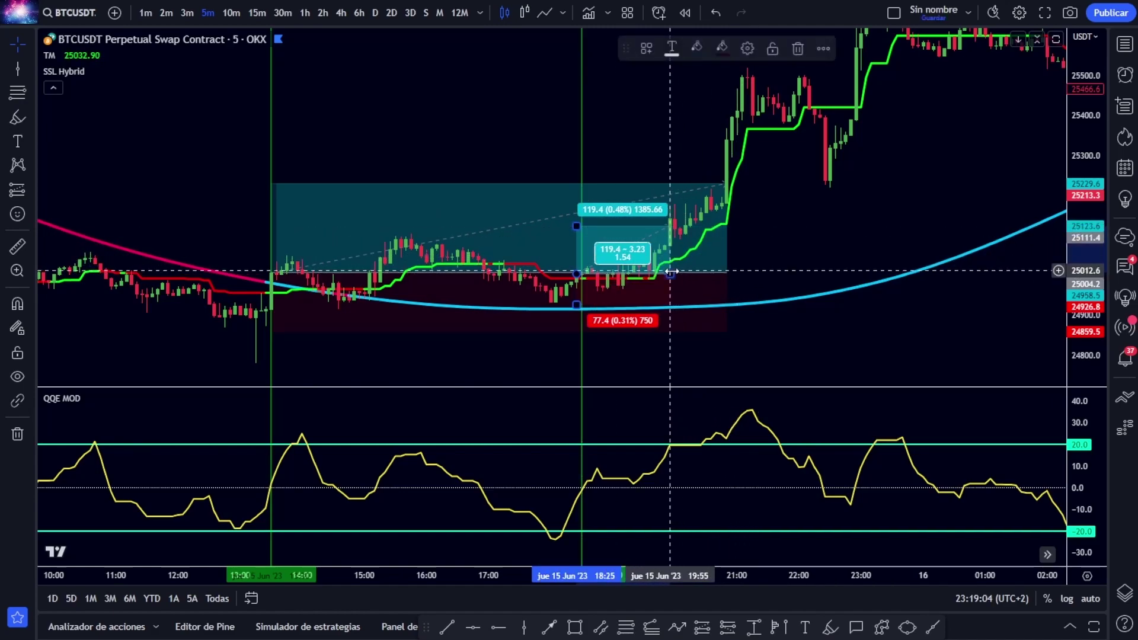
left_click(788, 249)
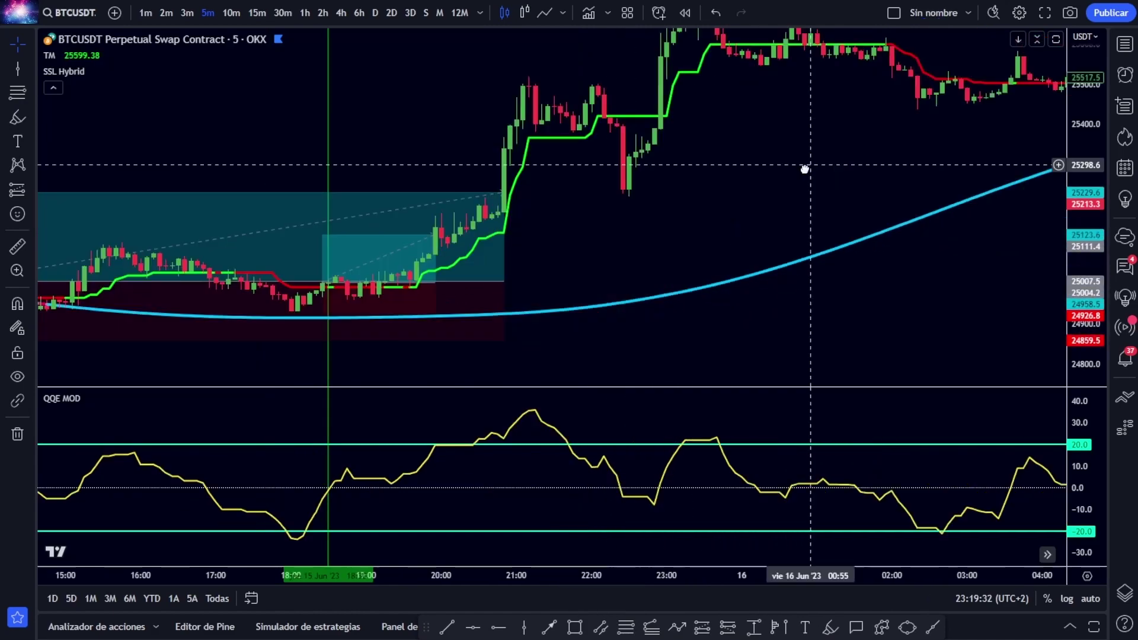
Add a green vertical line at 16 June 03:35, where QQE MOD crosses above zero.
left_click_drag(805, 169, 652, 223)
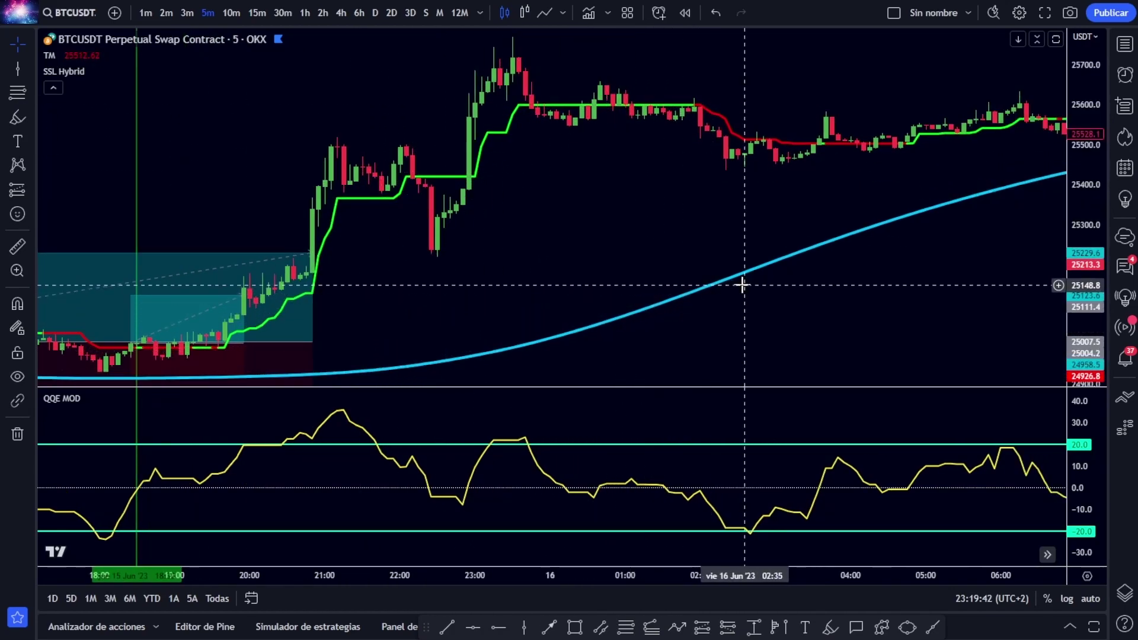
left_click_drag(960, 189, 470, 267)
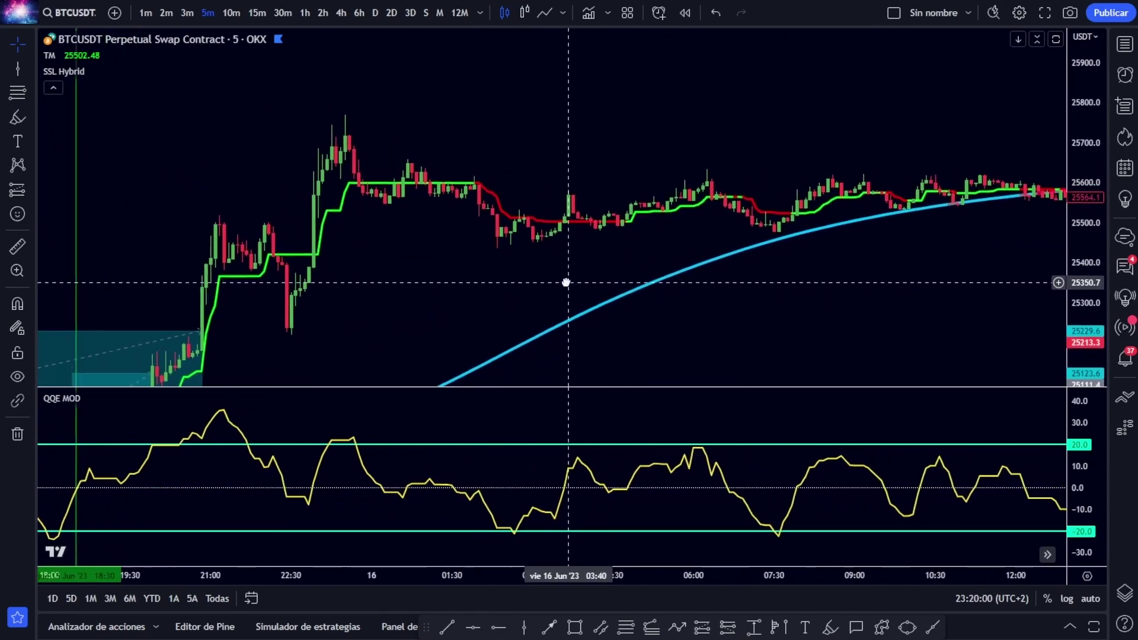
left_click_drag(567, 282, 549, 278)
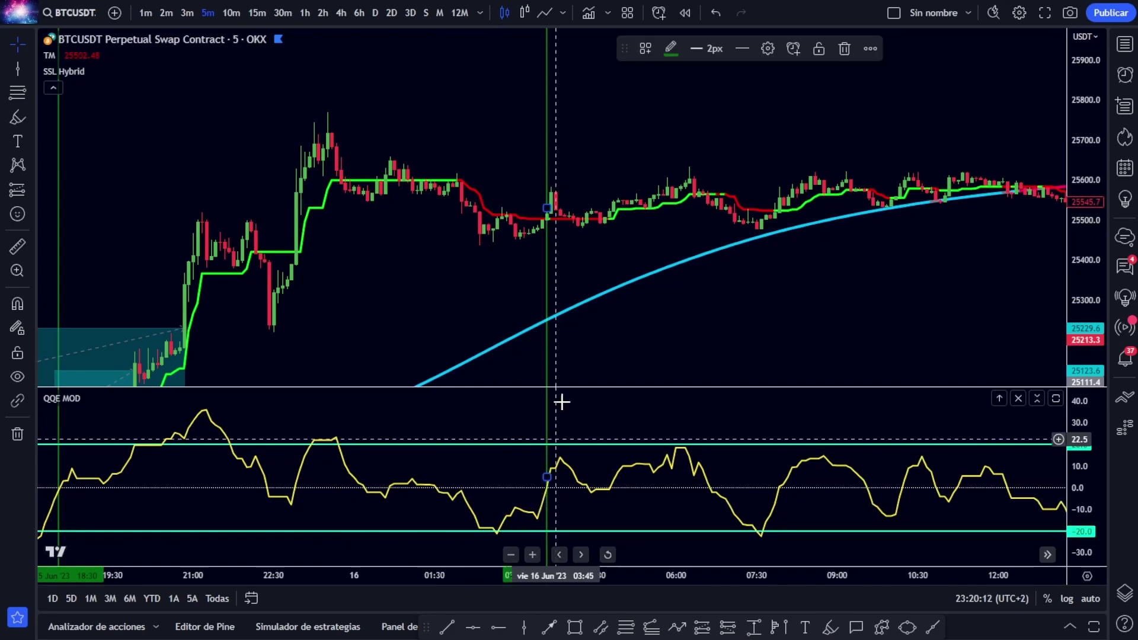
Place a long position at 16 June 03:35 with entry 25517.8, stop 25448.5 and target 25622.3, ending where price reaches the target.
left_click_drag(584, 256, 823, 287)
scroll(821, 289, "up", 5)
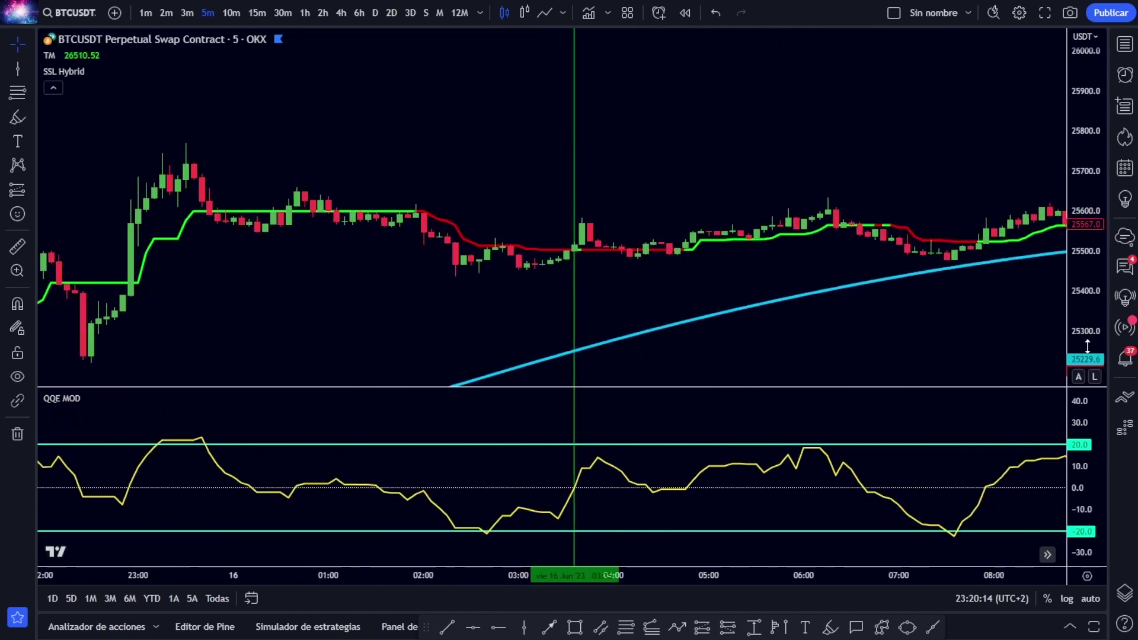
left_click_drag(1088, 346, 1093, 297)
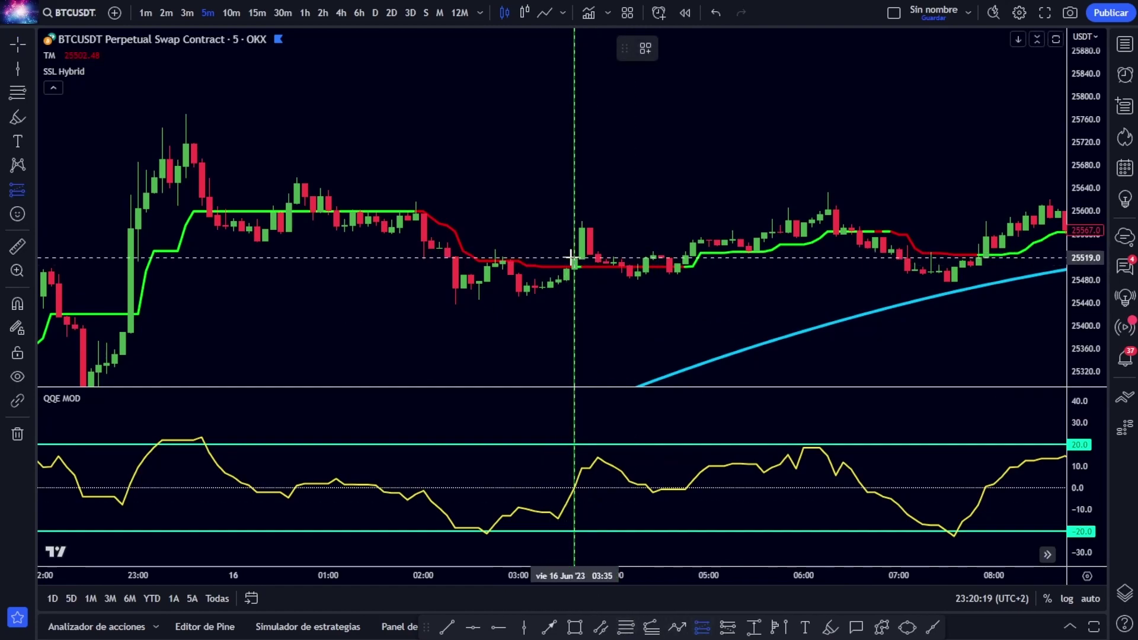
left_click_drag(504, 302, 462, 309)
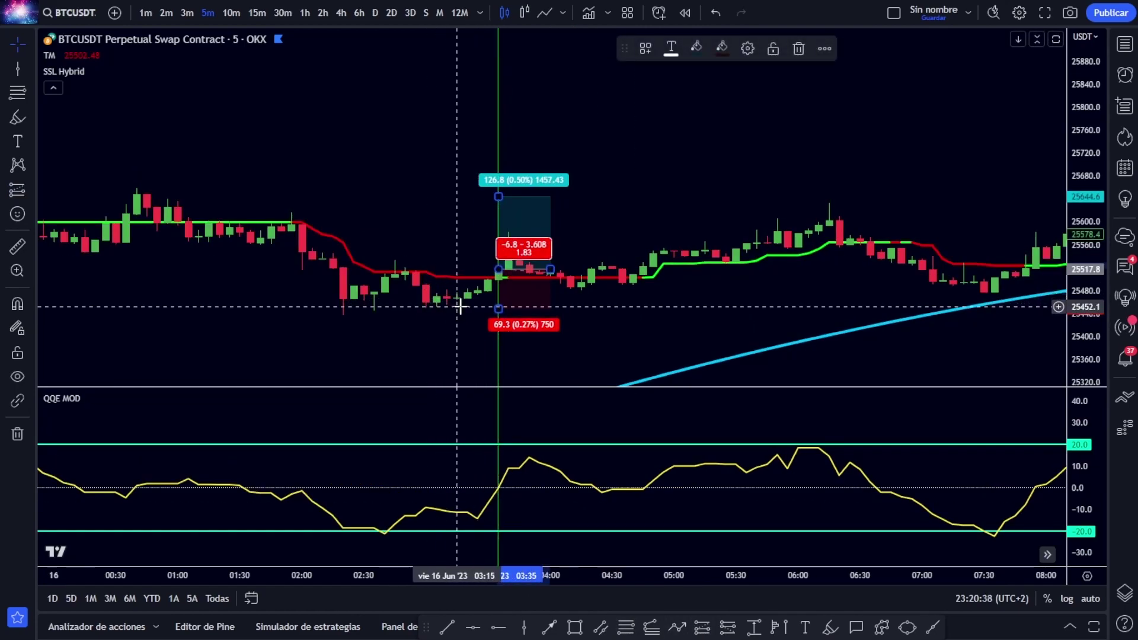
left_click_drag(627, 324, 571, 329)
left_click_drag(442, 202, 441, 214)
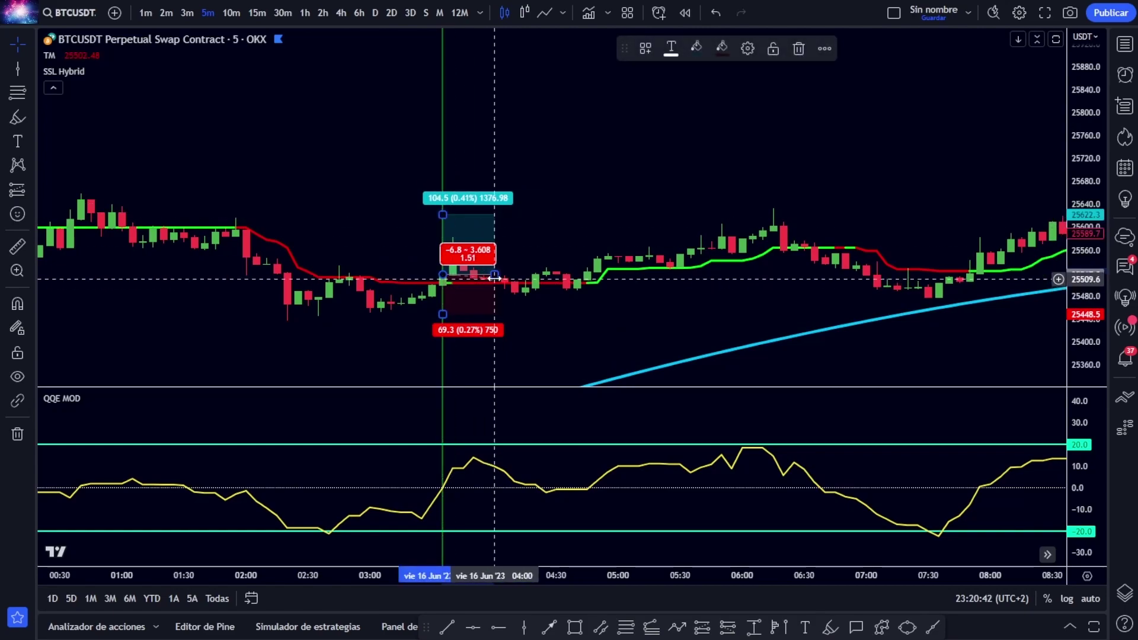
left_click_drag(494, 275, 801, 276)
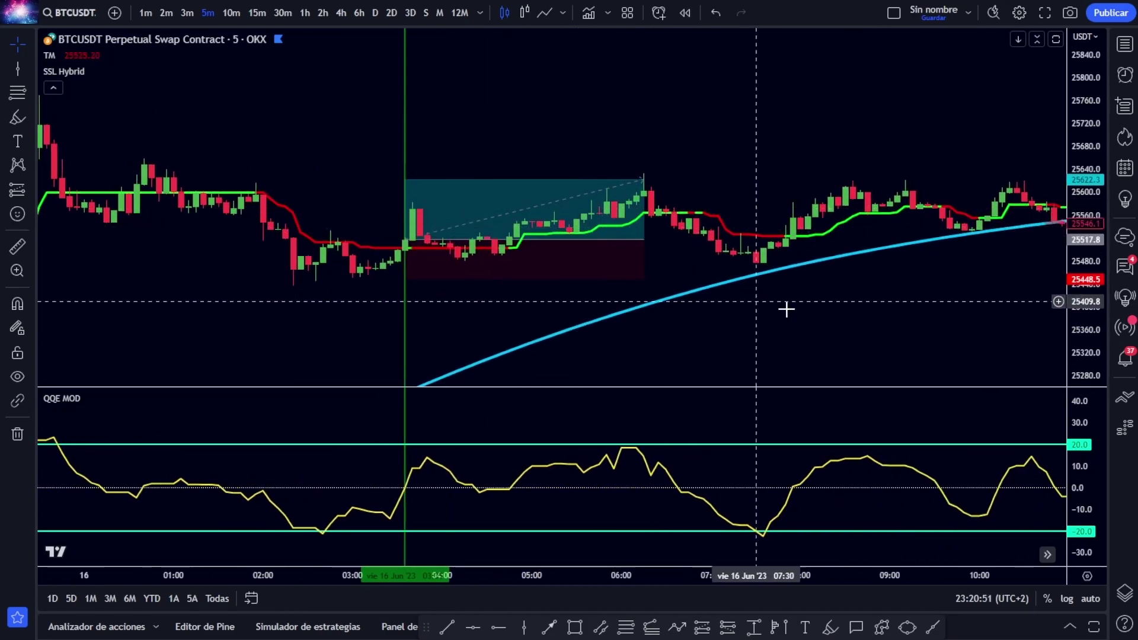
Review the long trades on 15 and 16 June and how price, Trend Magic and QQE MOD behave around them.
scroll(995, 307, "down", 2)
left_click_drag(996, 307, 775, 302)
scroll(827, 294, "down", 1)
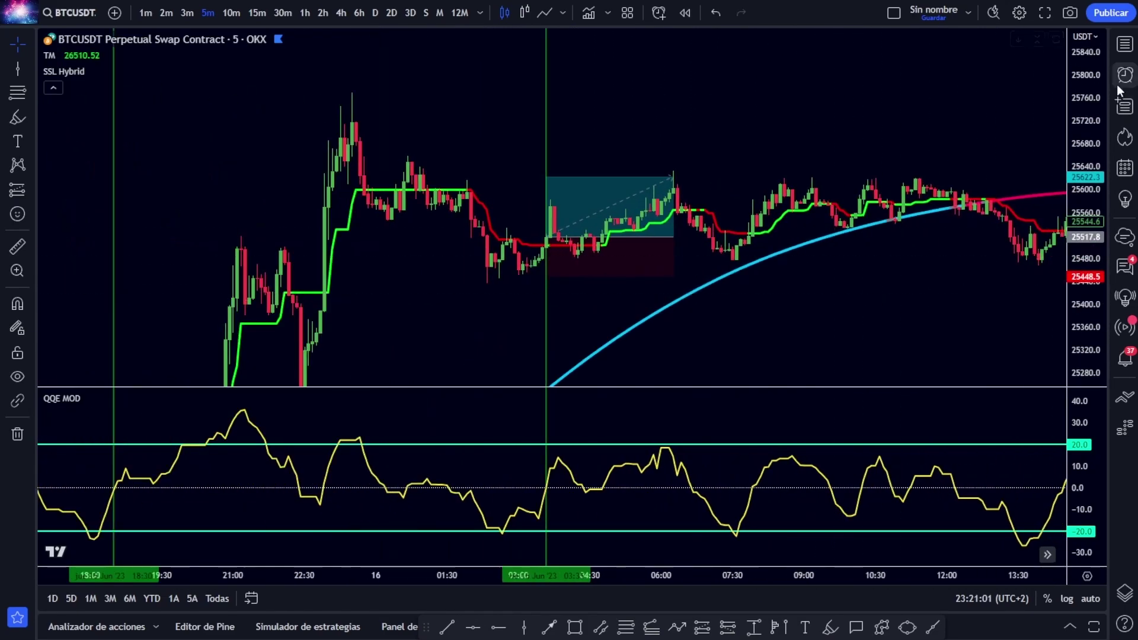
left_click_drag(874, 318, 726, 309)
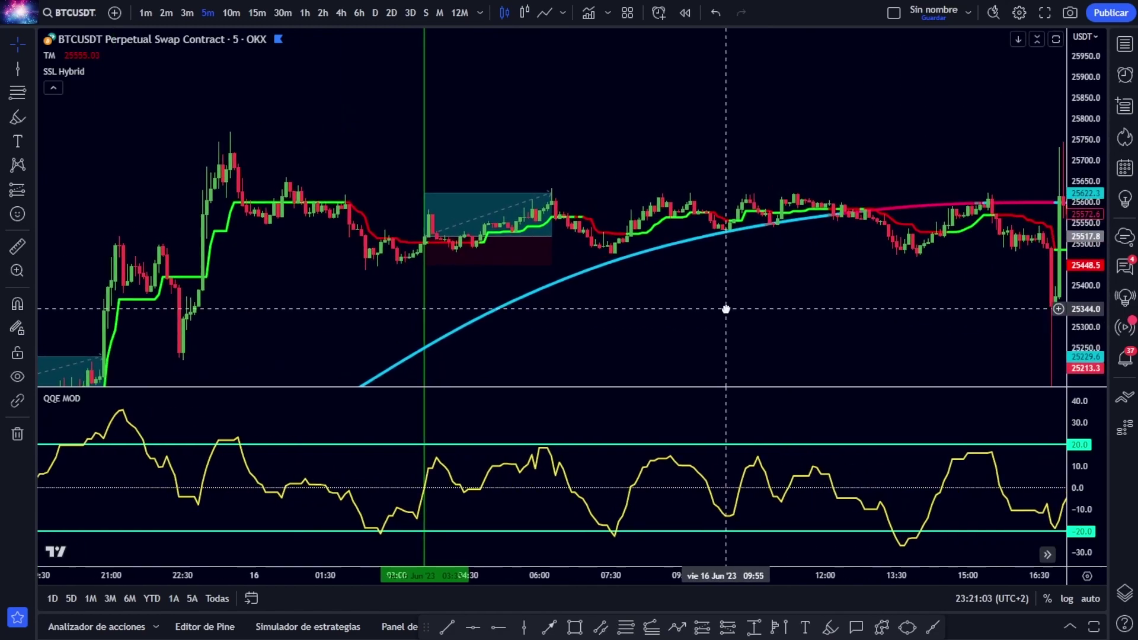
scroll(1028, 198, "down", 3)
scroll(868, 256, "down", 2)
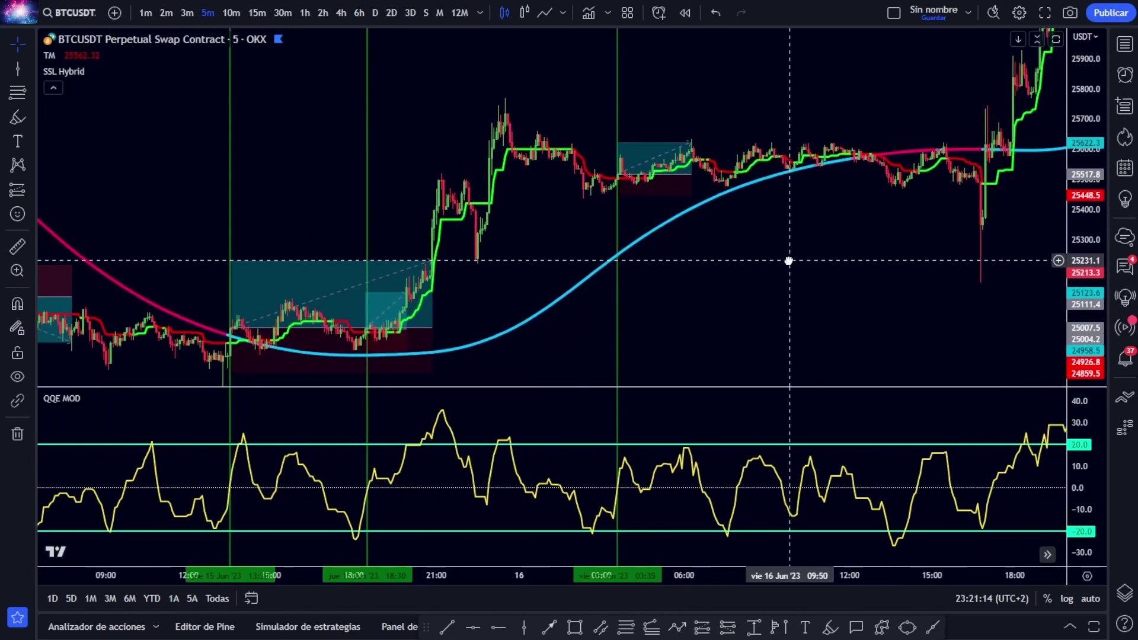
left_click(380, 312)
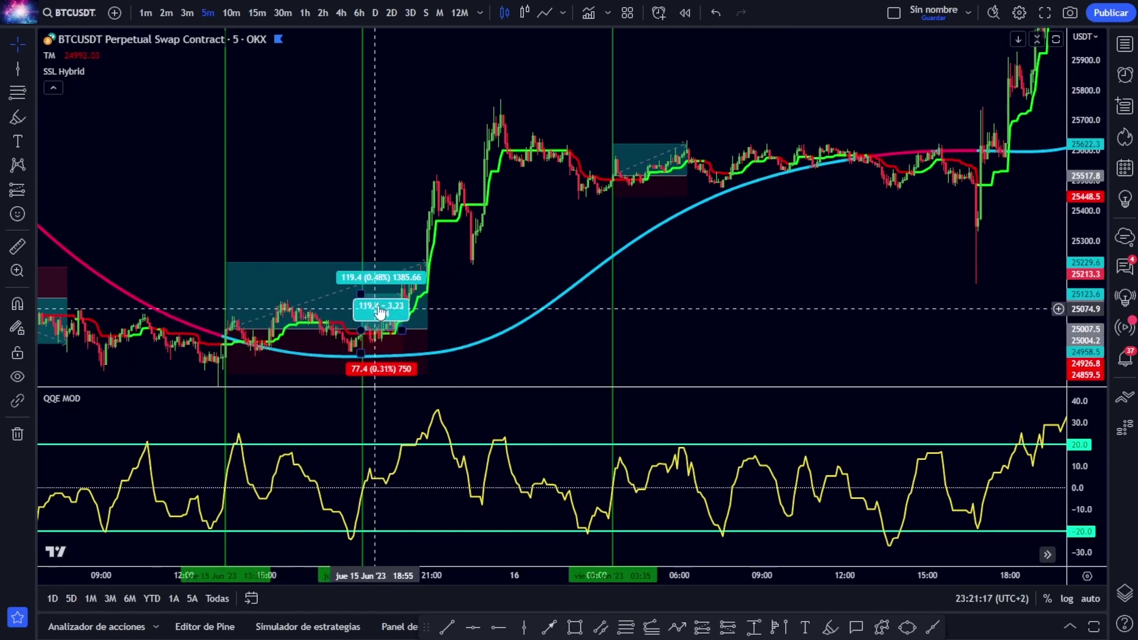
left_click(443, 235)
Outline the ranging price on 16 June from 00:45 to 16:00 with a rectangle and delete it.
key("alt+shift+r")
mouse_move(535, 130)
left_mouse_down()
mouse_move(978, 191)
mouse_move(954, 194)
left_mouse_up()
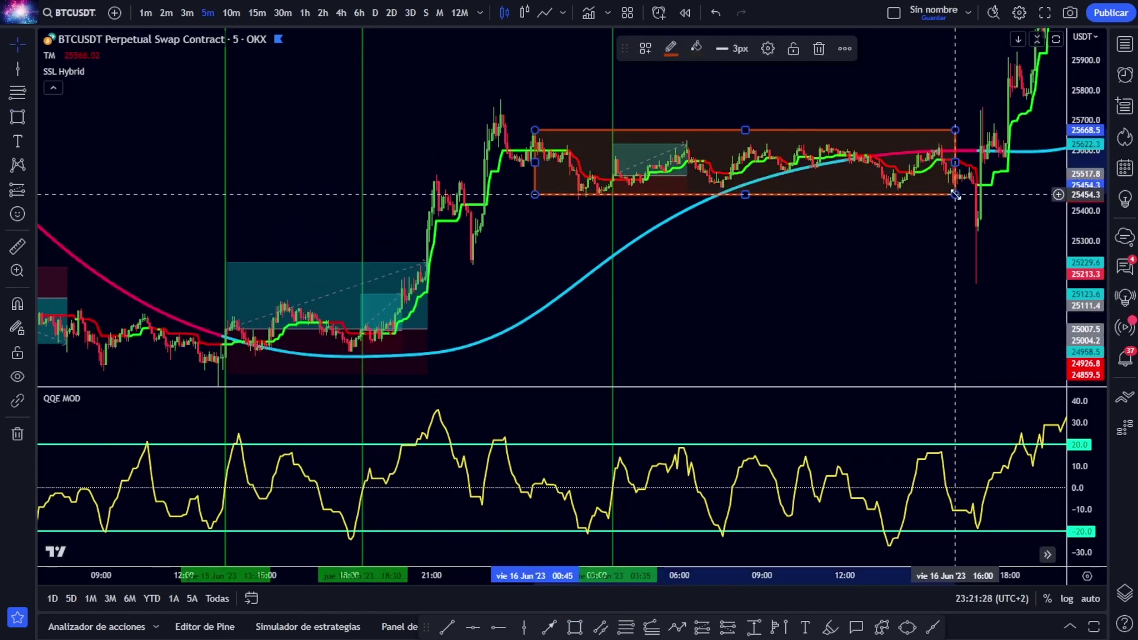
left_click(818, 49)
Add a green vertical line at 16 June 07:55, where QQE MOD crosses above zero.
left_click_drag(758, 241, 732, 285)
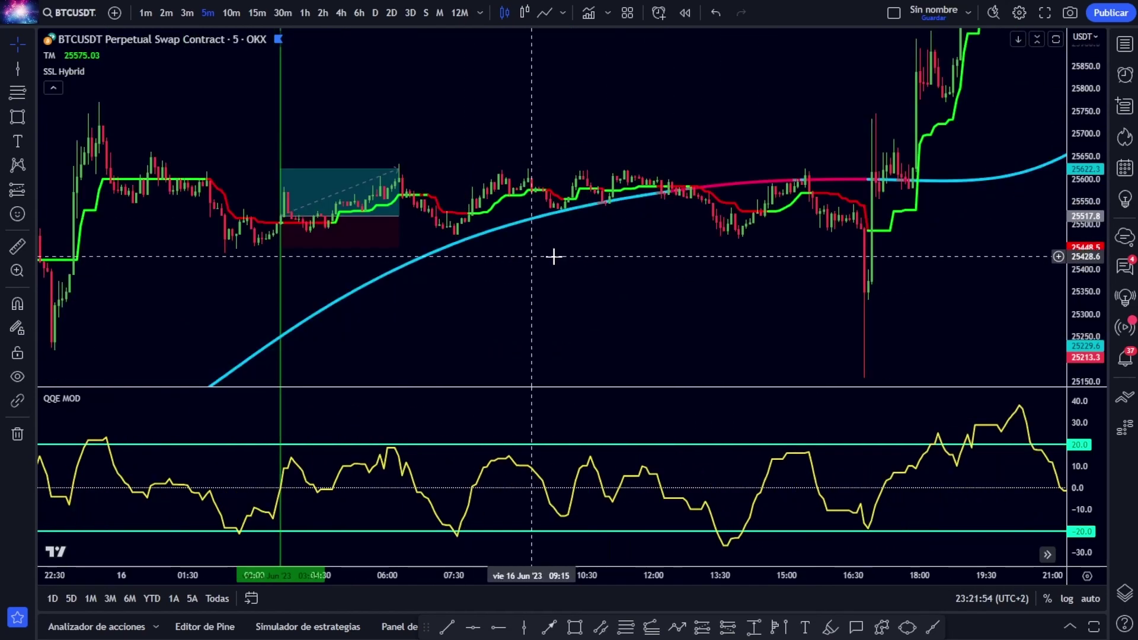
left_click_drag(553, 256, 479, 265)
left_click_drag(1083, 104, 1075, 256)
left_click_drag(534, 309, 852, 316)
scroll(852, 317, "up", 1)
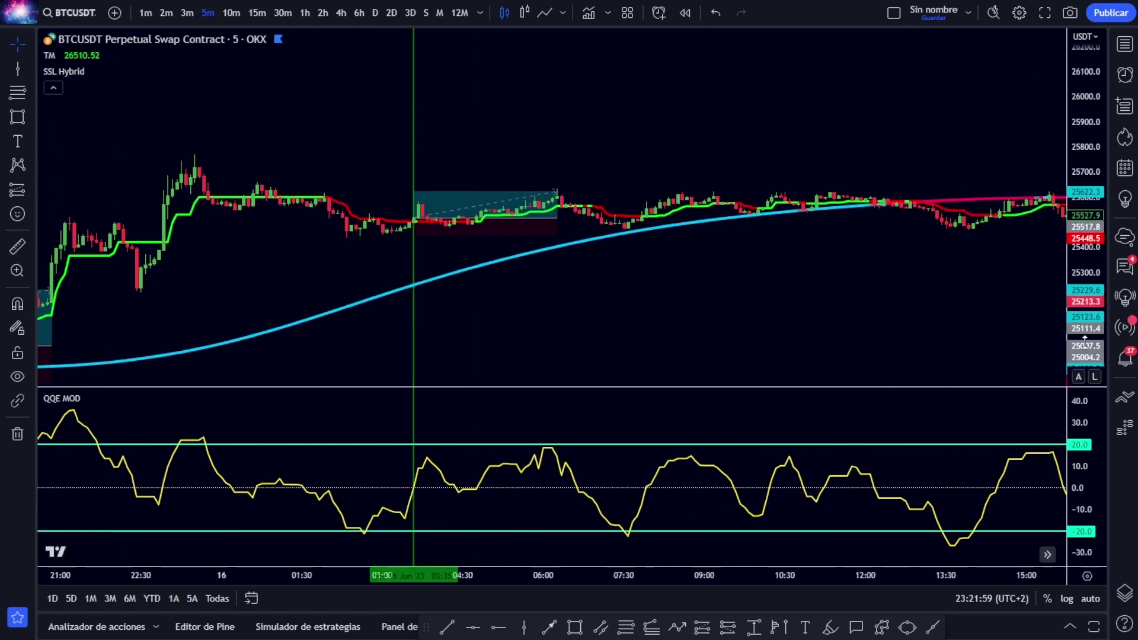
left_click_drag(1088, 336, 1089, 227)
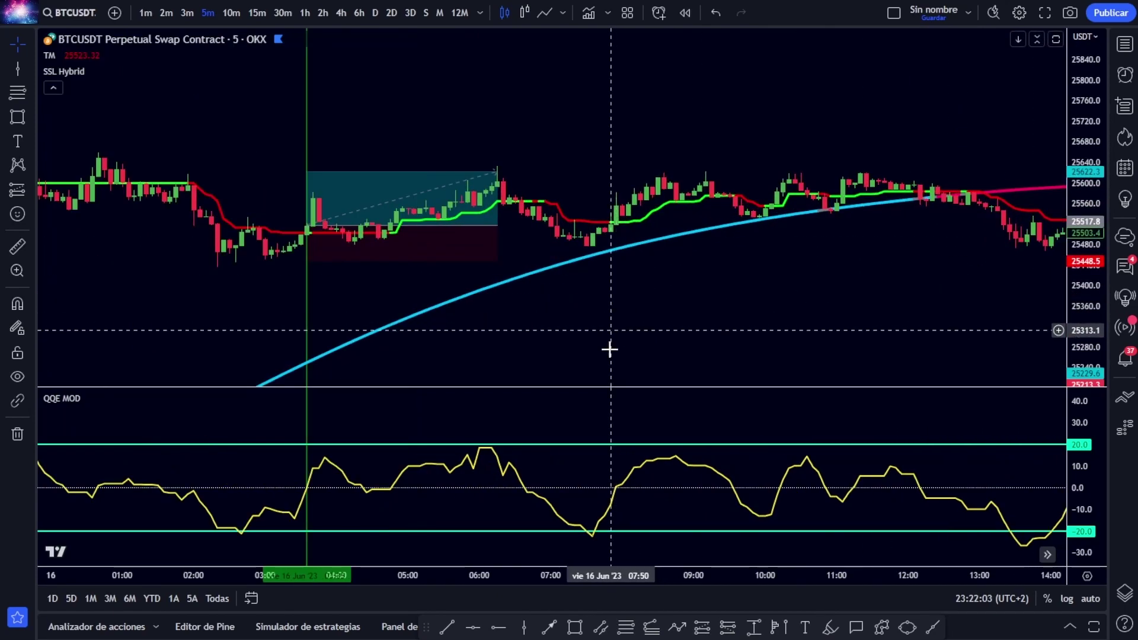
key("alt+v")
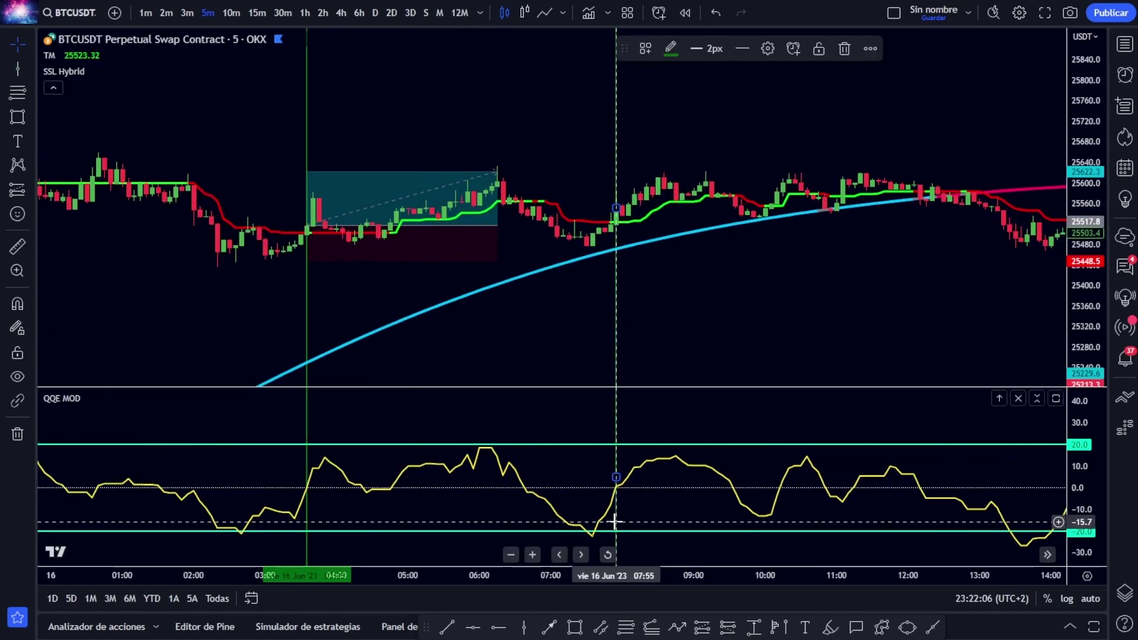
scroll(756, 340, "up", 2)
left_click_drag(648, 307, 706, 305)
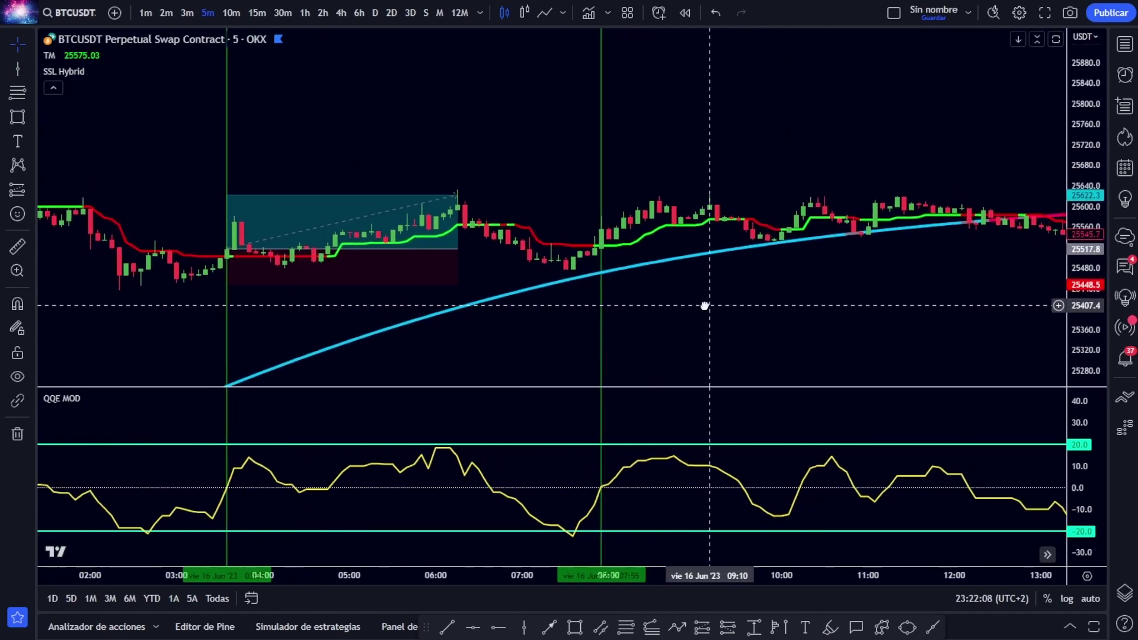
Place a long position at 16 June 07:55 with entry 25555.5, stop 25474.3 and target 25678.6, ending at 16:55.
left_click(702, 627)
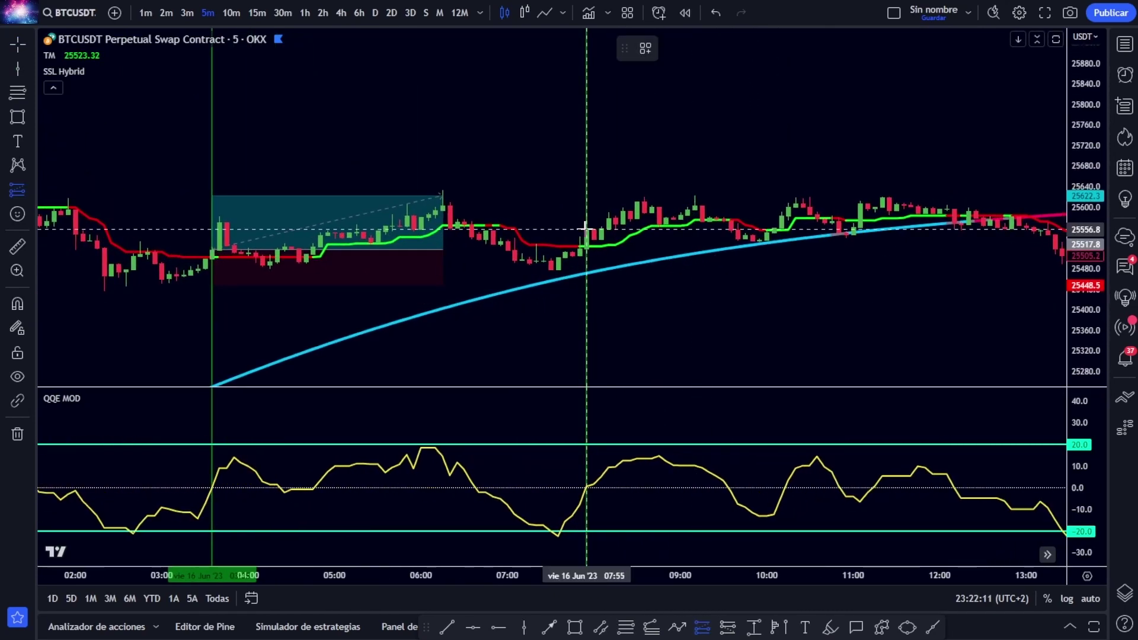
left_click(586, 229)
left_click_drag(585, 251, 585, 272)
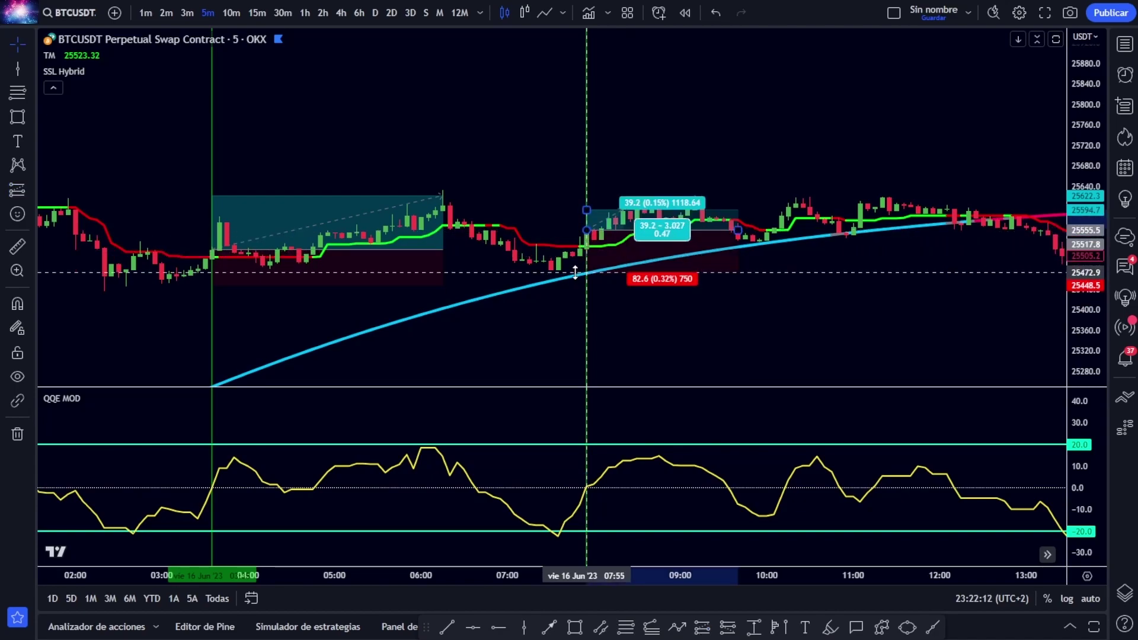
scroll(612, 256, "right", 2)
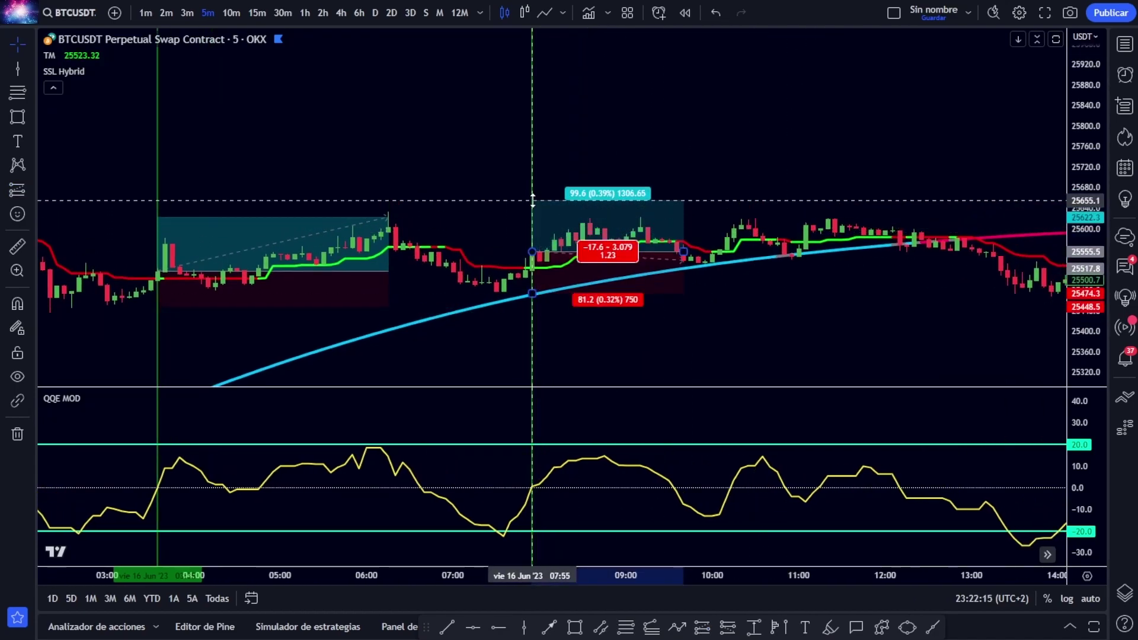
left_click_drag(532, 201, 532, 188)
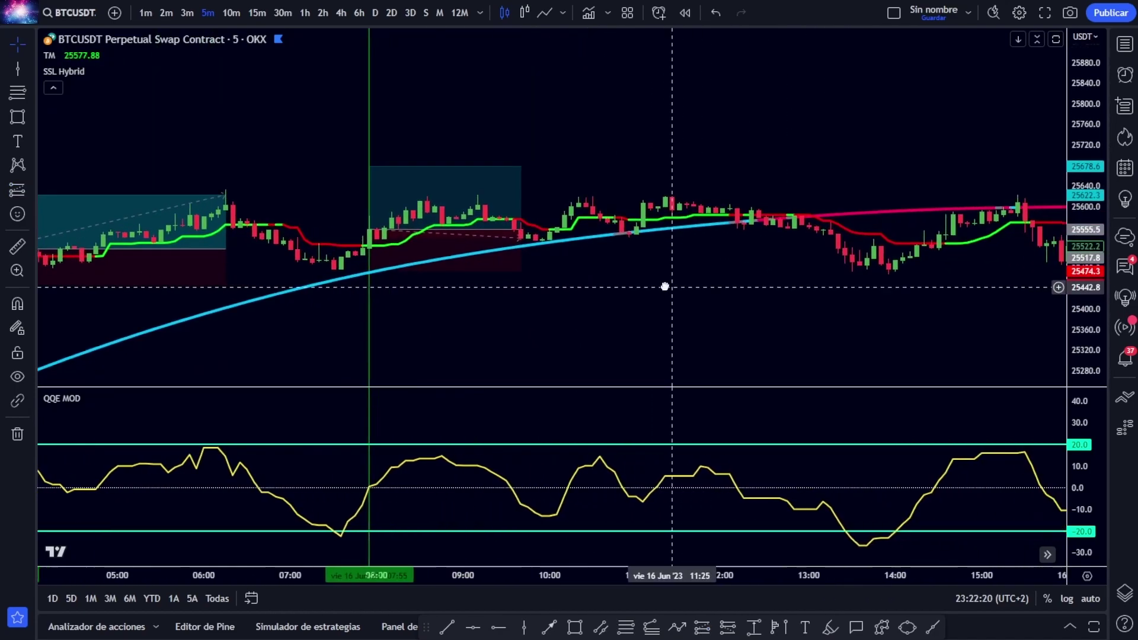
left_click_drag(666, 286, 516, 286)
scroll(666, 303, "down", 4)
left_click_drag(871, 310, 767, 315)
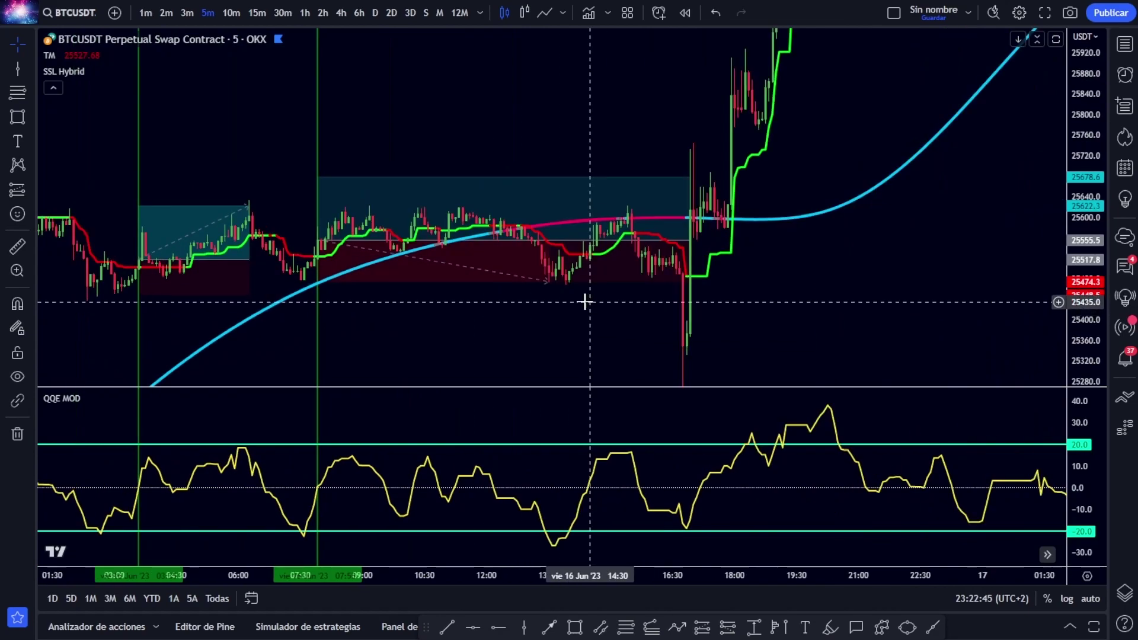
Trace the upward price move of 15 June with a thick red brush and remove the strokes.
scroll(585, 301, "down", 3)
left_click_drag(1087, 172, 1087, 253)
left_click_drag(696, 300, 650, 299)
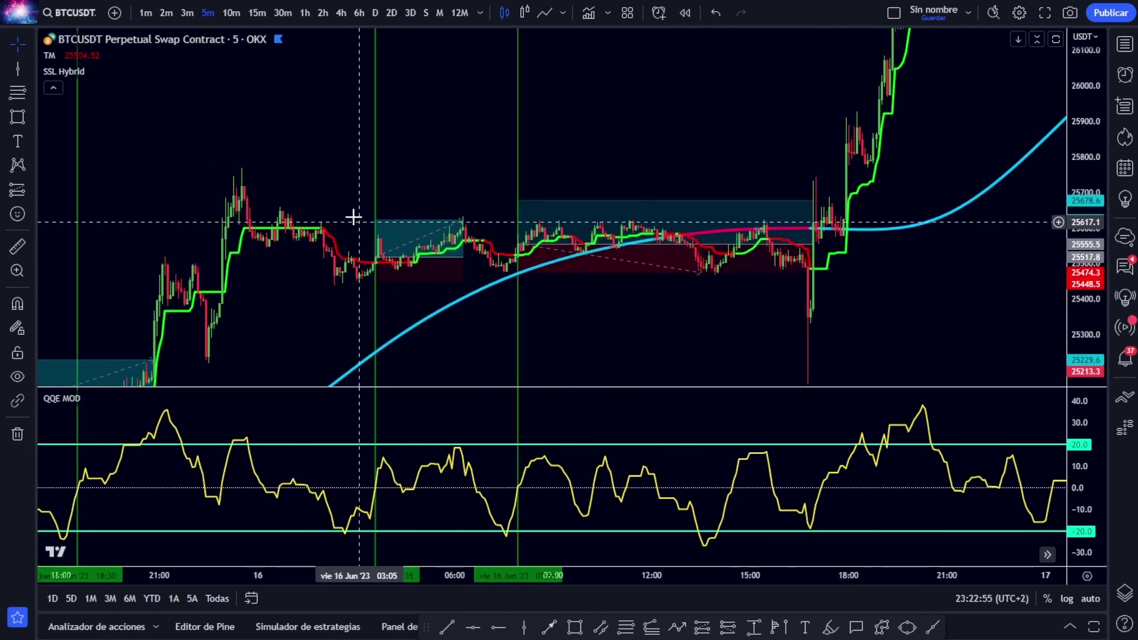
scroll(556, 295, "right", 1)
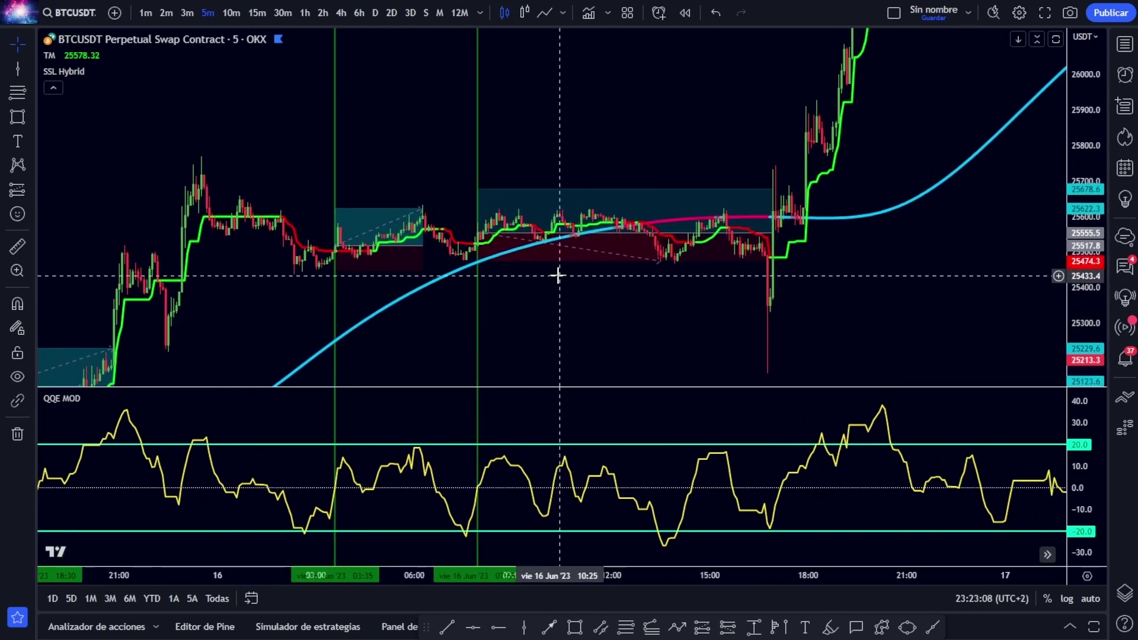
scroll(640, 272, "left", 3)
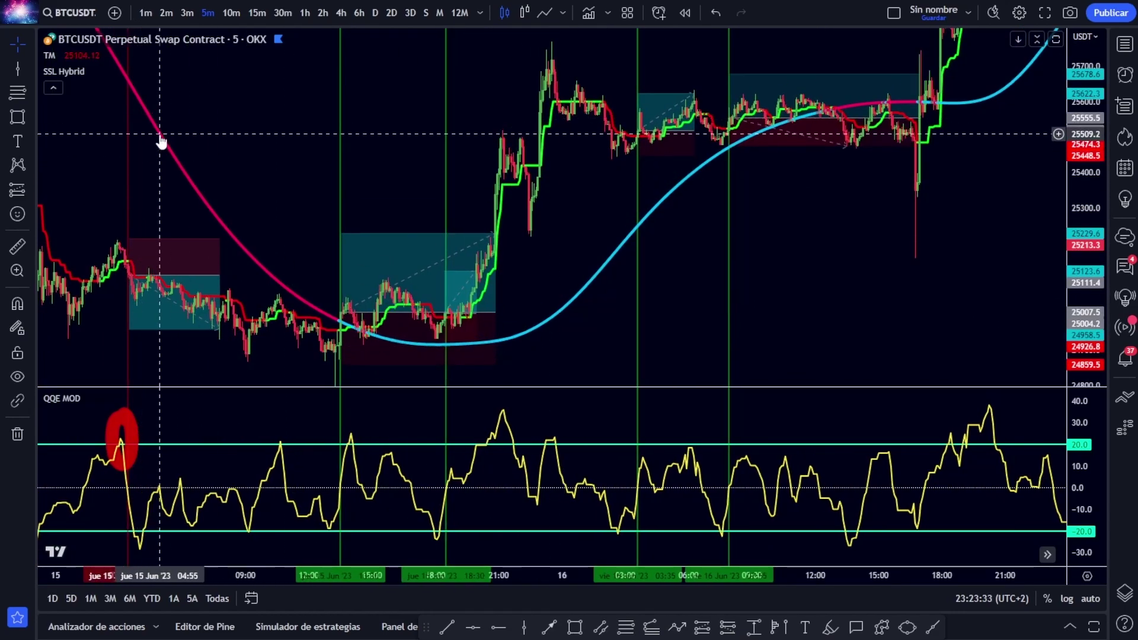
mouse_move(68, 79)
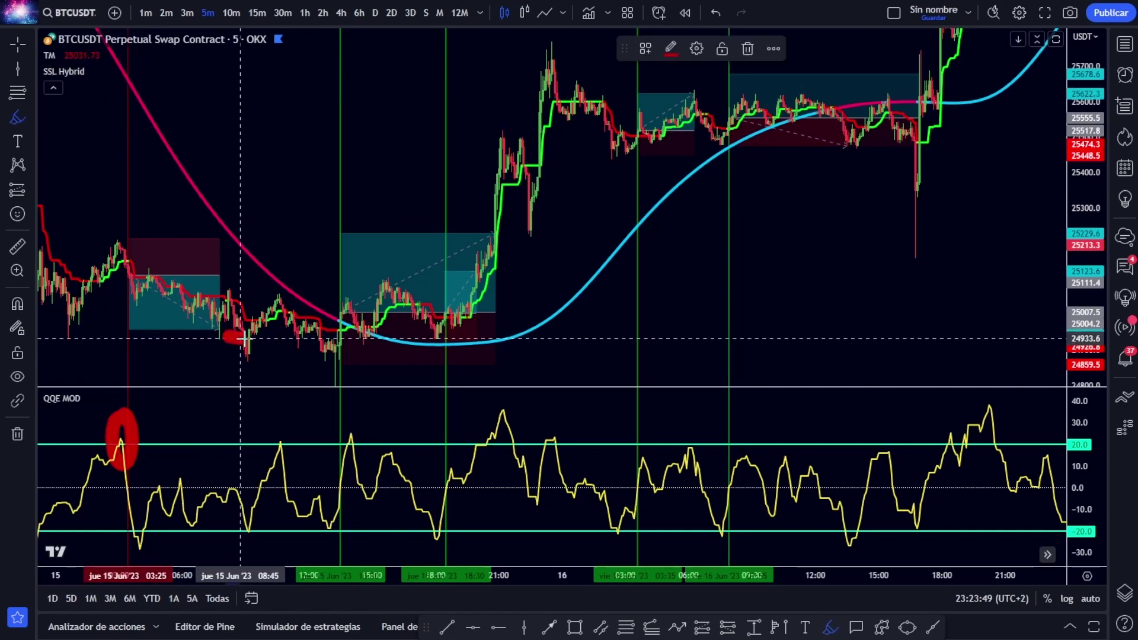
mouse_move(254, 325)
left_mouse_down()
mouse_move(356, 310)
mouse_move(403, 268)
mouse_move(425, 272)
left_mouse_up()
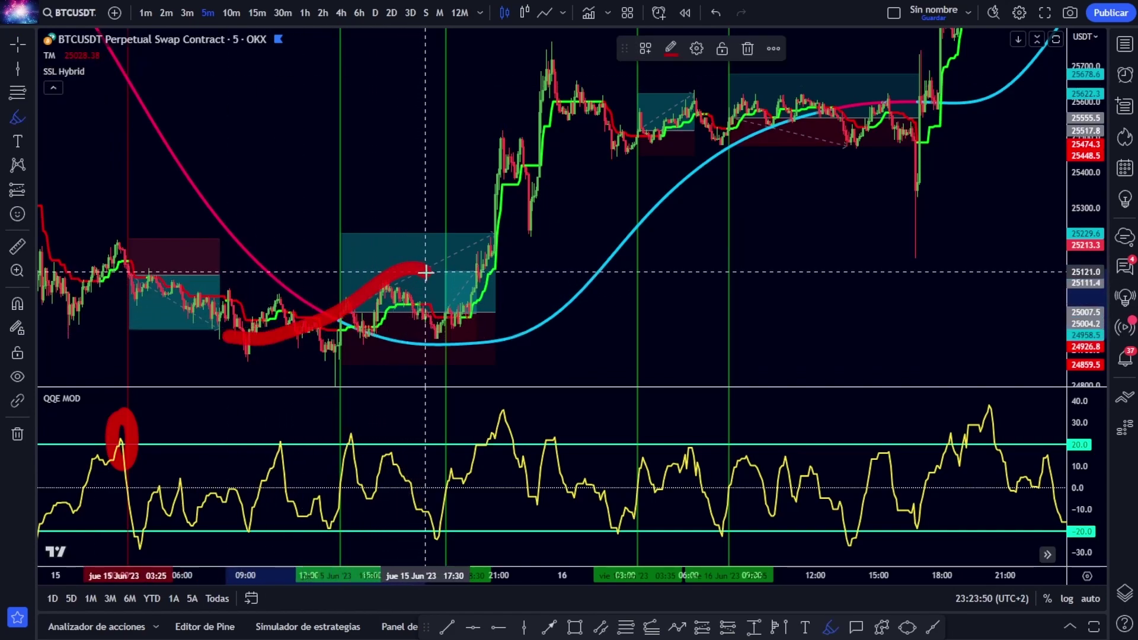
mouse_move(457, 342)
left_mouse_down()
mouse_move(459, 321)
mouse_move(582, 172)
mouse_move(533, 173)
left_mouse_up()
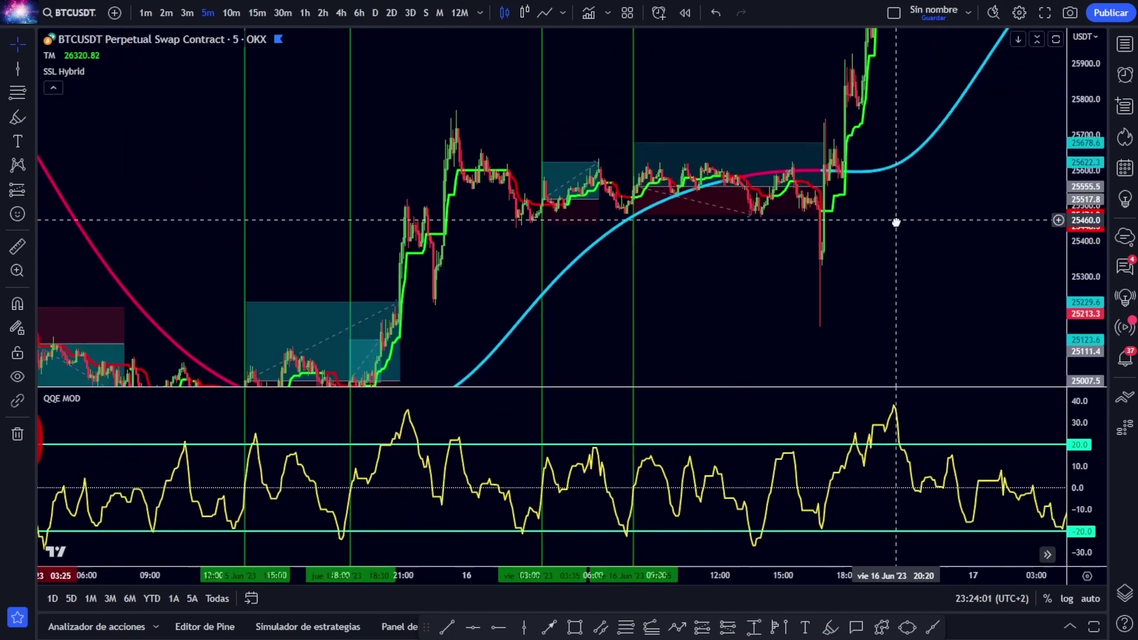
Mark the 16 June divergence with red trend lines joining the lows near 13:35 and 16:55 on QQE MOD and on price.
scroll(894, 223, "up", 5)
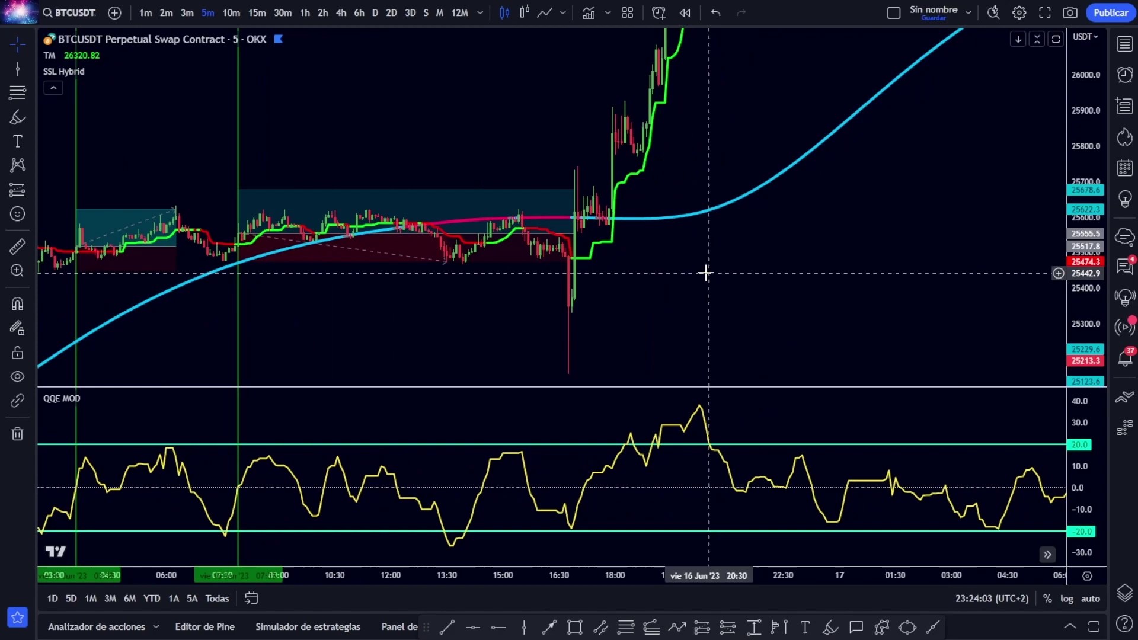
scroll(383, 252, "down", 2)
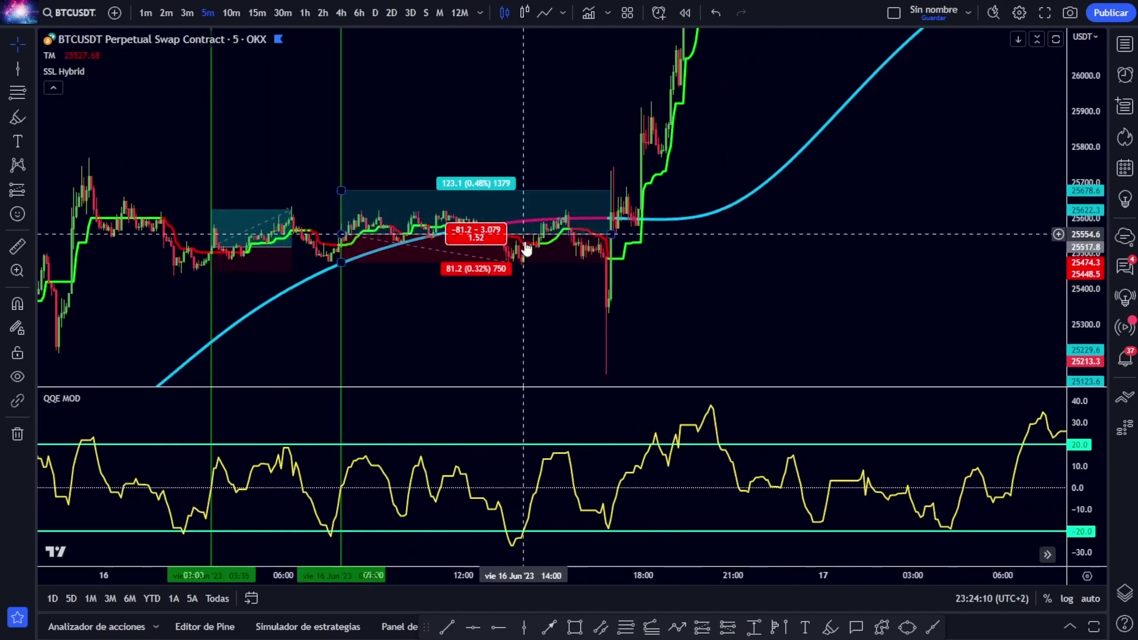
left_click_drag(526, 249, 439, 256)
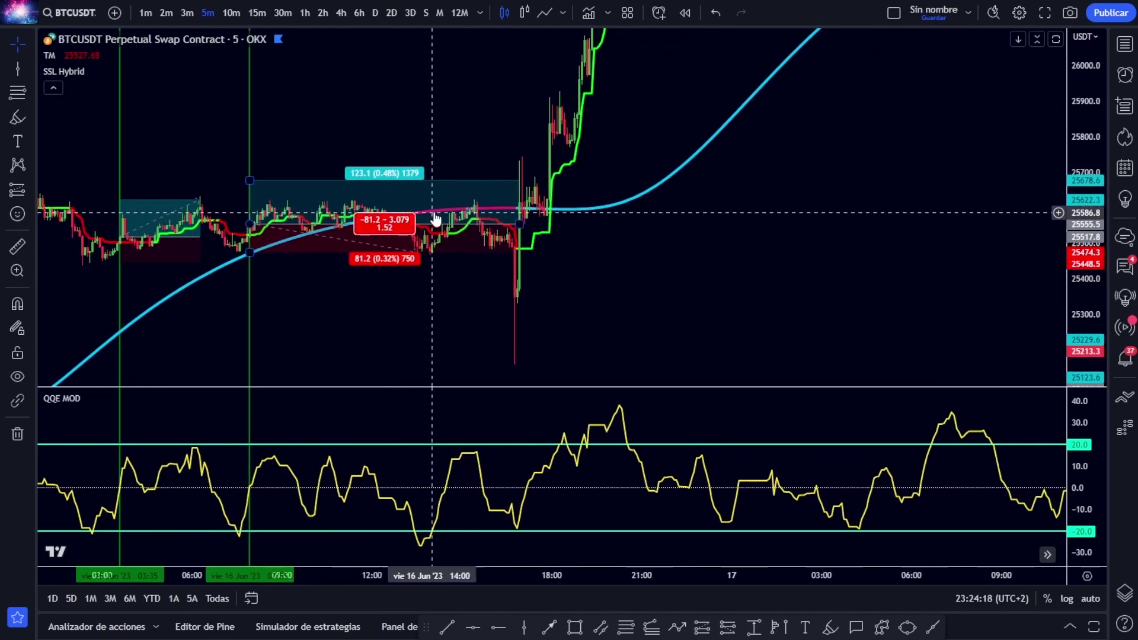
left_click_drag(526, 214, 418, 218)
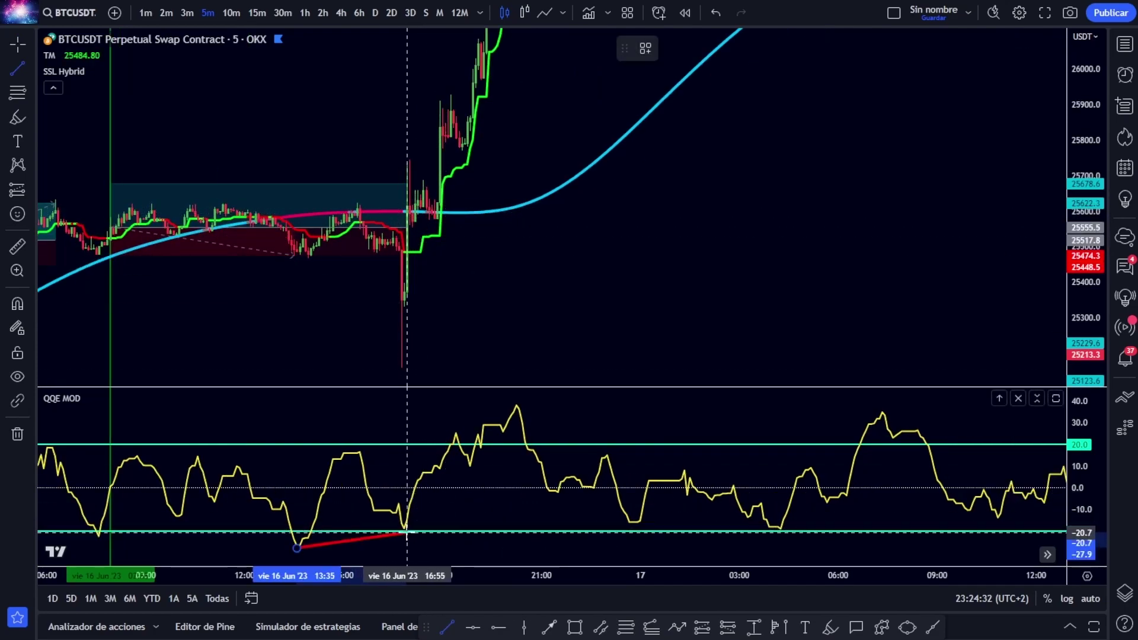
left_click(407, 532)
left_click(447, 627)
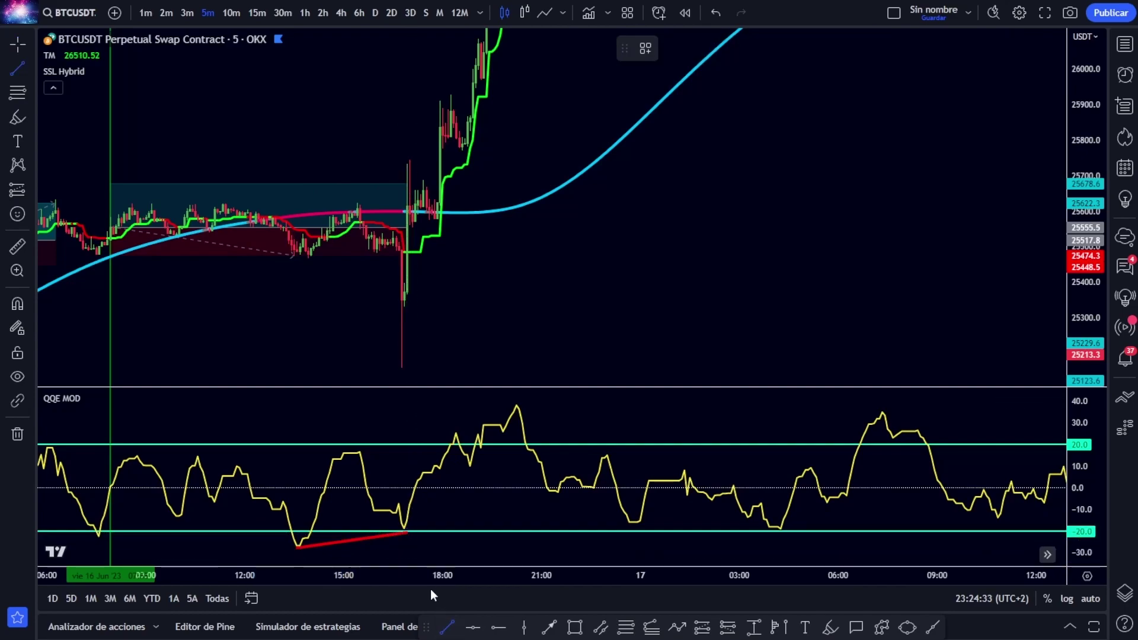
mouse_move(304, 263)
left_mouse_down()
mouse_move(377, 326)
mouse_move(401, 366)
left_mouse_up()
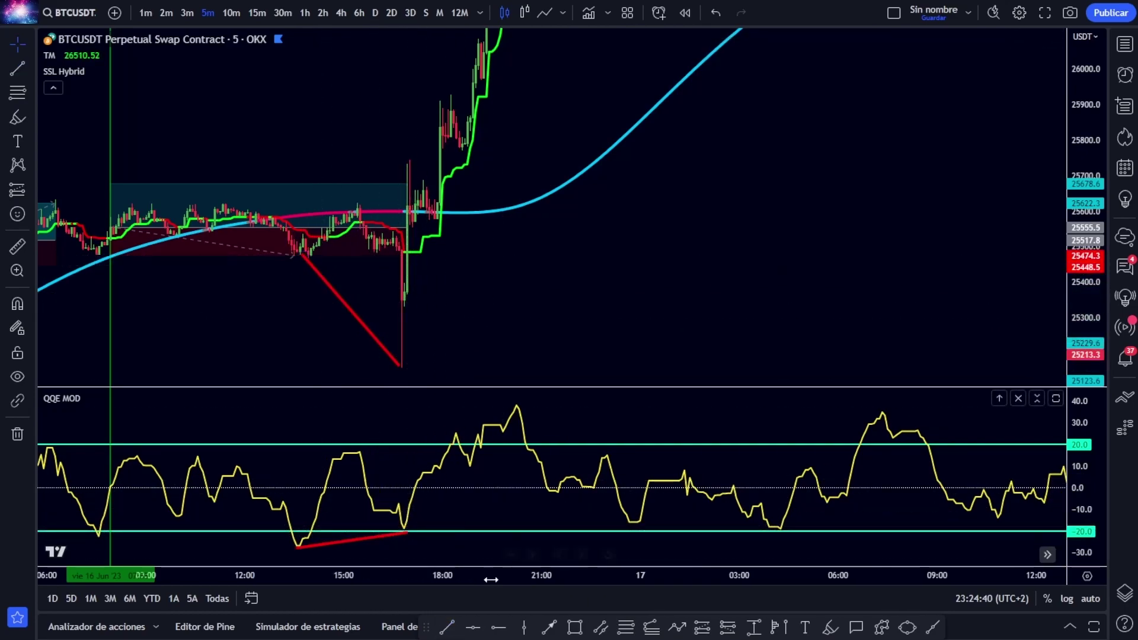
Add a green vertical line at 16 June 17:10 and a long position at 17:05 with entry 25622.6, stop 25323.2 and target 26079.7.
left_click(524, 627)
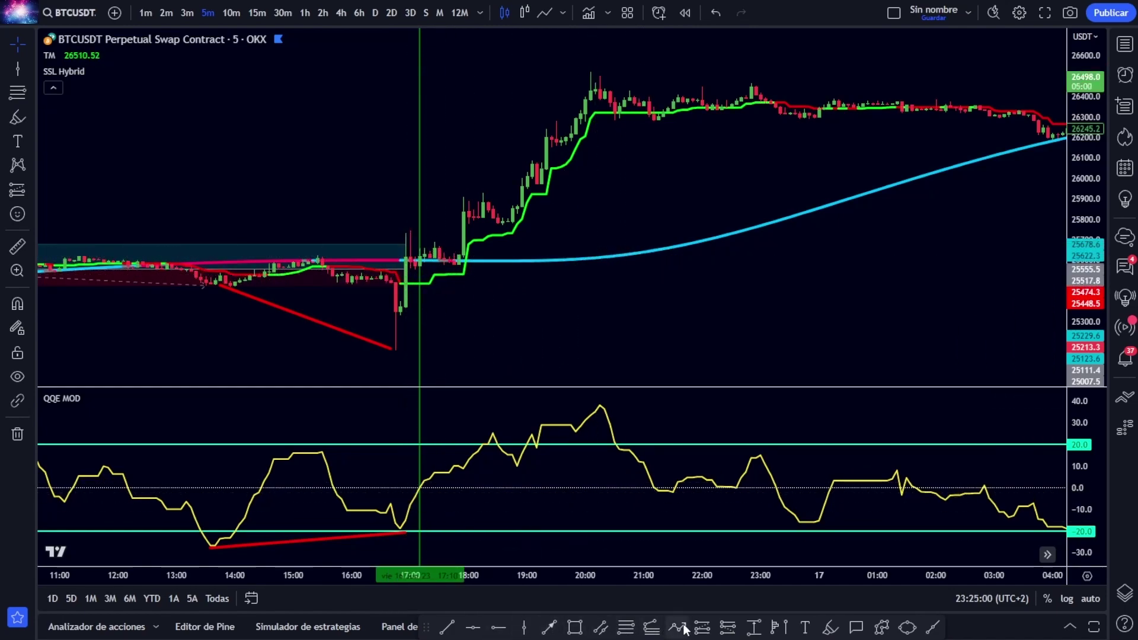
left_click(702, 626)
left_click(415, 256)
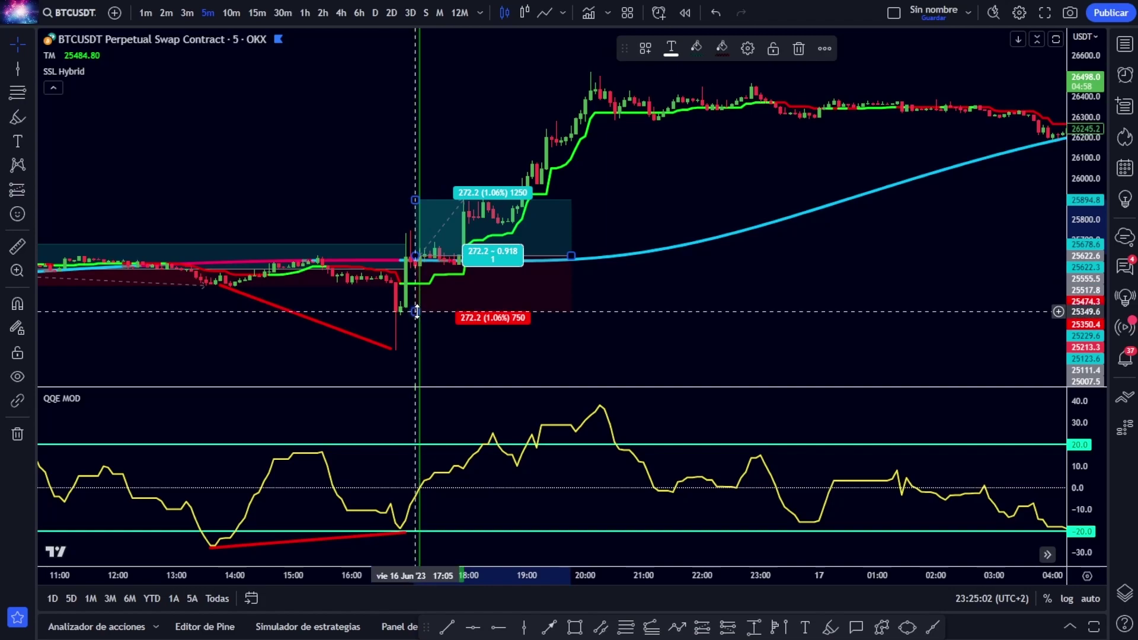
left_click_drag(414, 314, 409, 353)
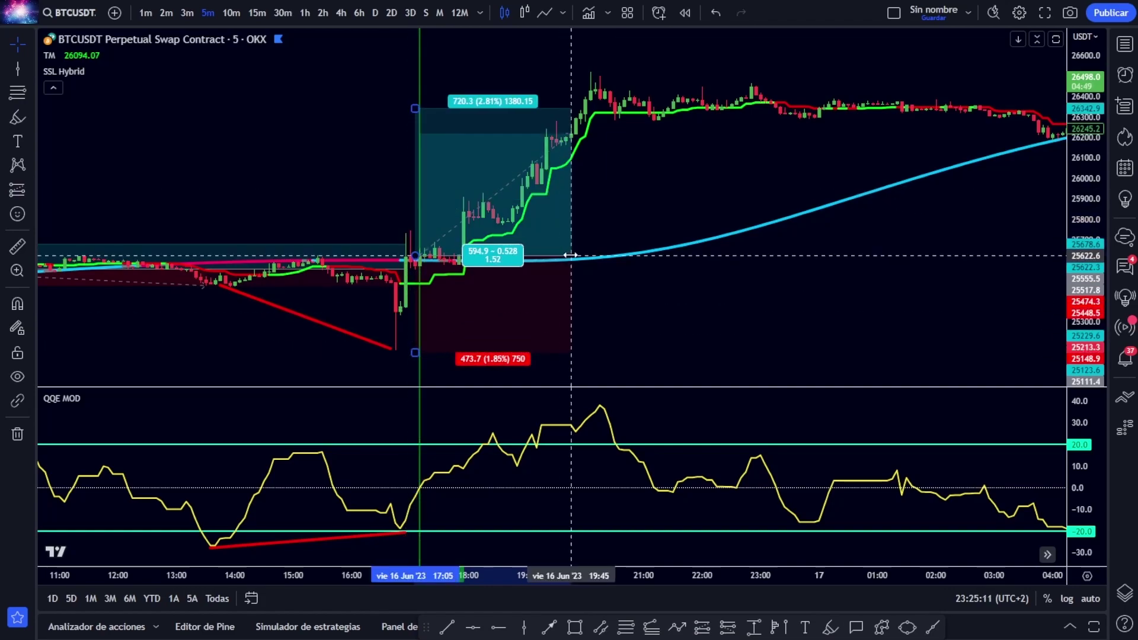
left_click_drag(570, 255, 580, 256)
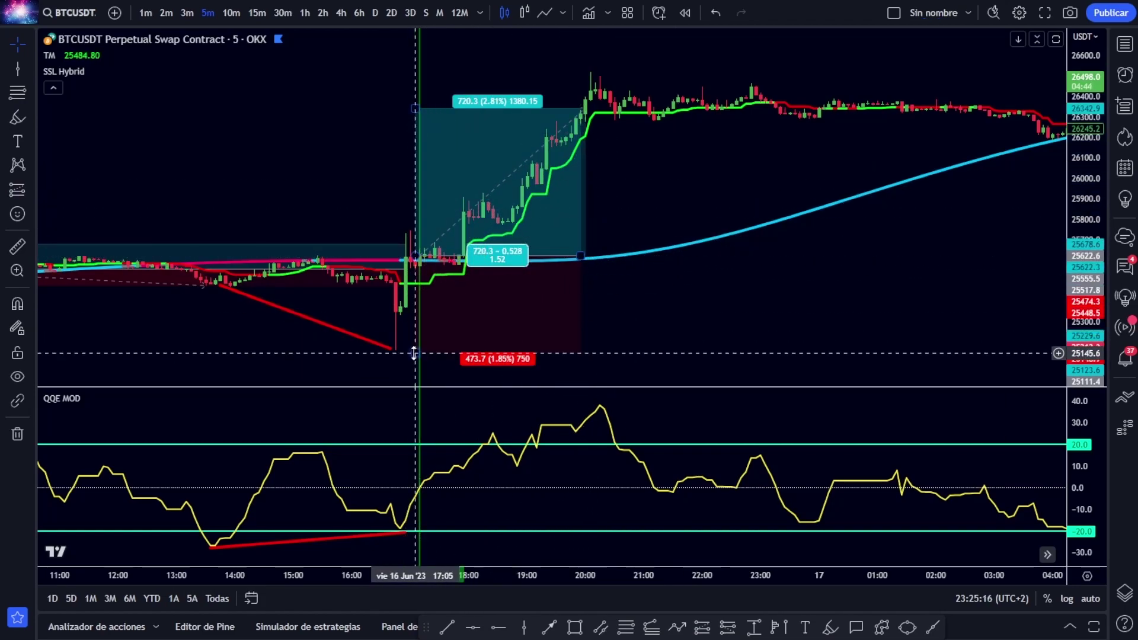
left_click_drag(415, 354, 415, 316)
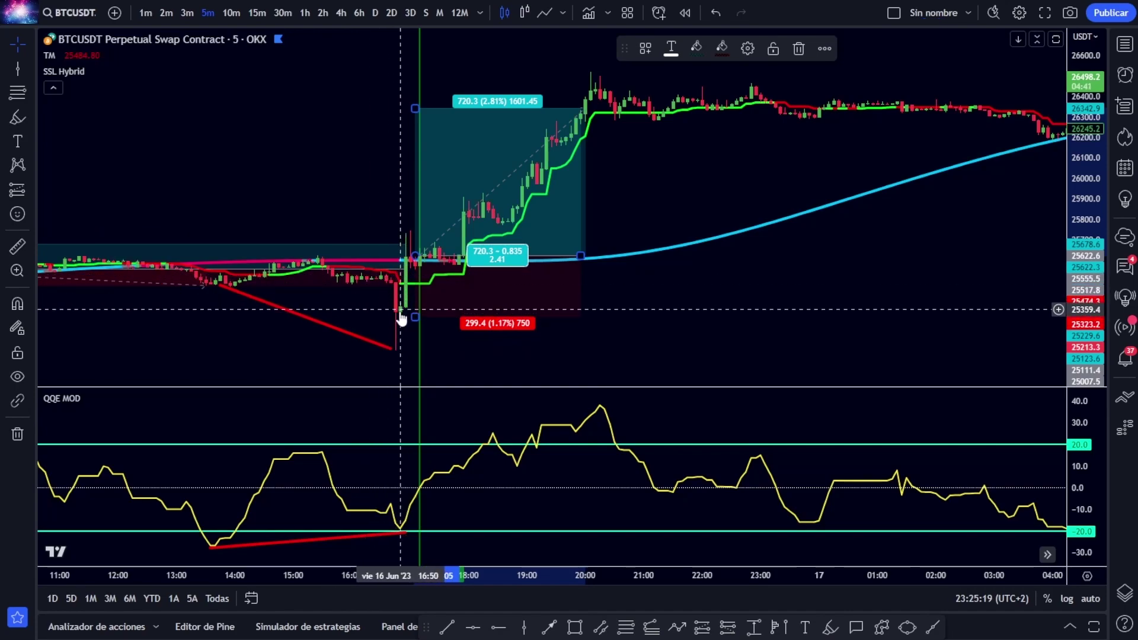
left_click_drag(424, 93, 419, 172)
left_click_drag(580, 256, 532, 255)
Add the green text "+3.3% (sin apalancamiento)" in the empty area above the price between the 15 and 16 June trades.
left_click_drag(706, 321, 586, 318)
scroll(696, 297, "down", 3)
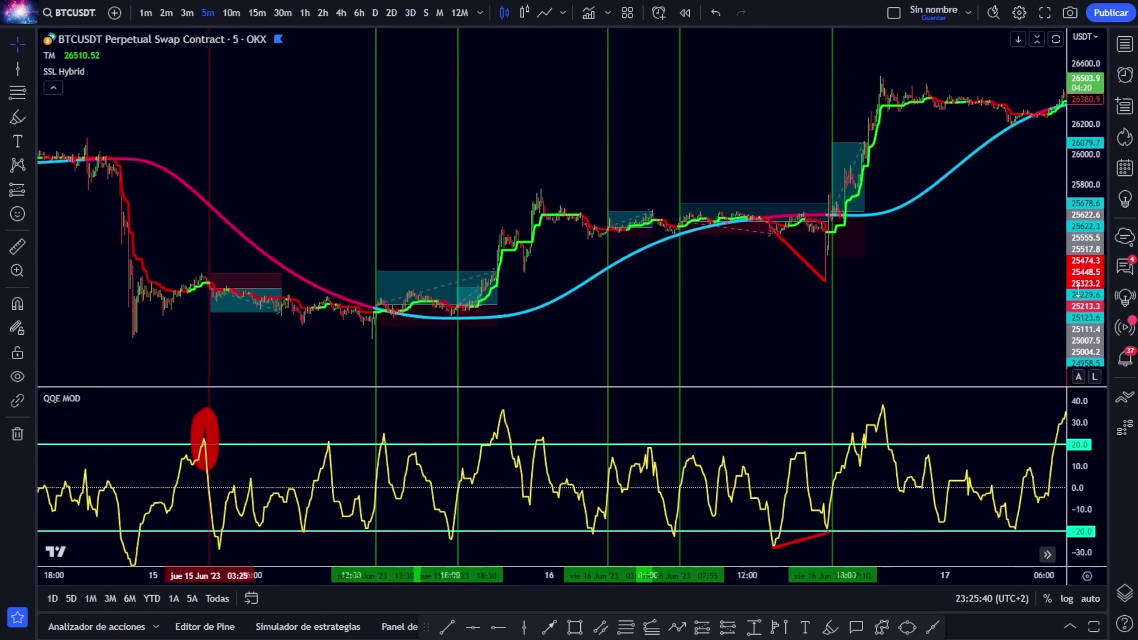
left_click_drag(1085, 303, 1085, 268)
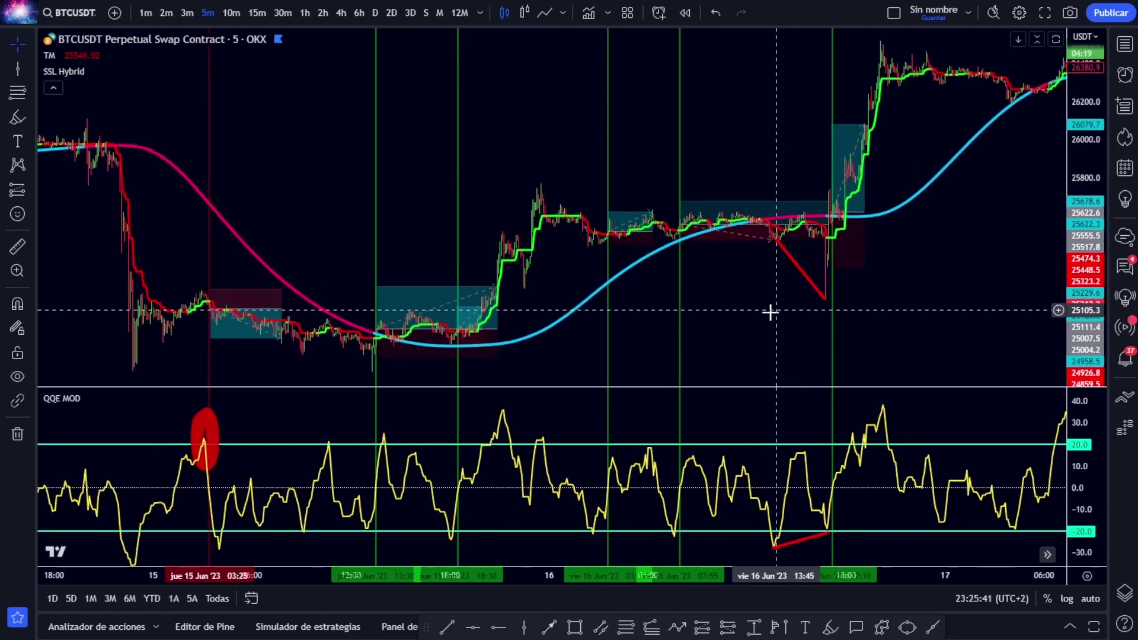
left_click_drag(770, 253, 770, 237)
left_click_drag(743, 278, 712, 276)
left_click(688, 197)
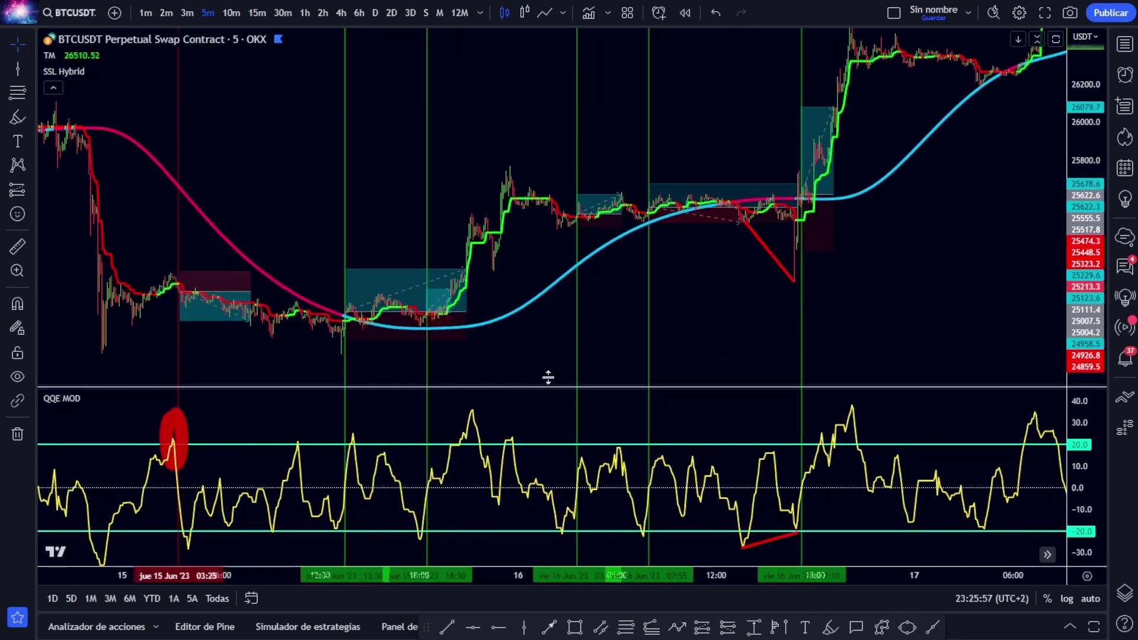
left_click_drag(703, 342, 738, 320)
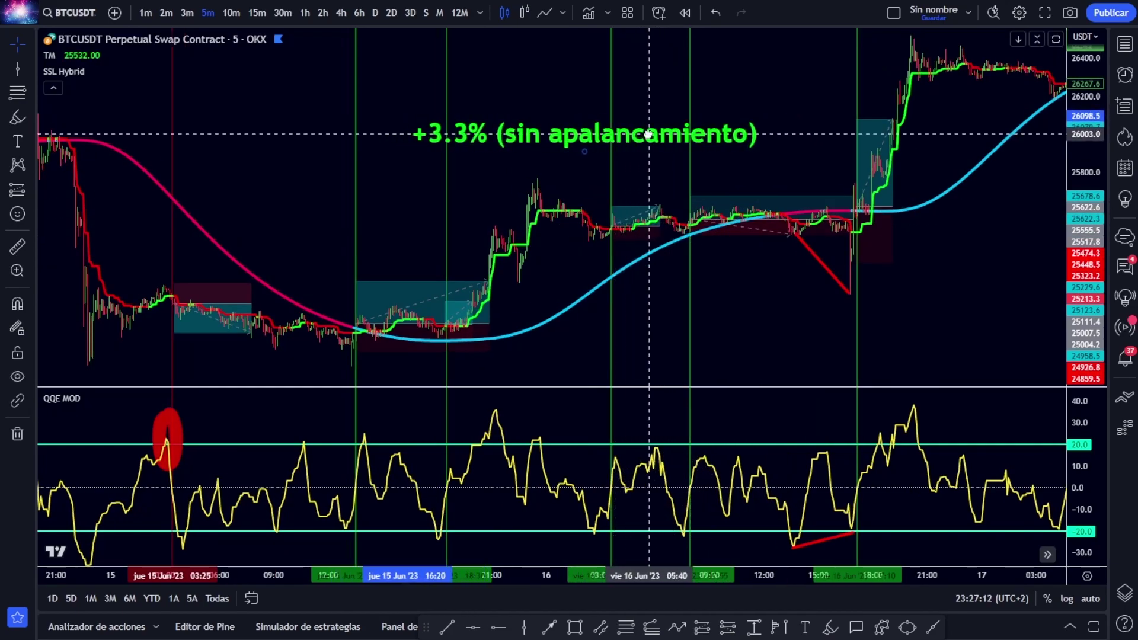
left_click_drag(648, 134, 642, 134)
left_click(782, 79)
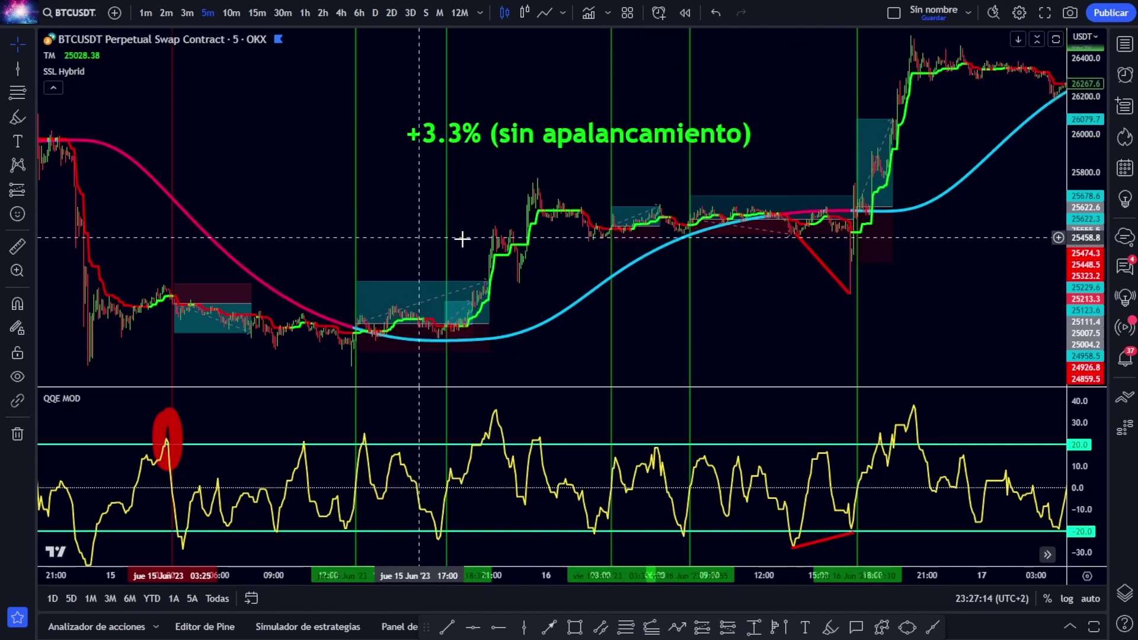